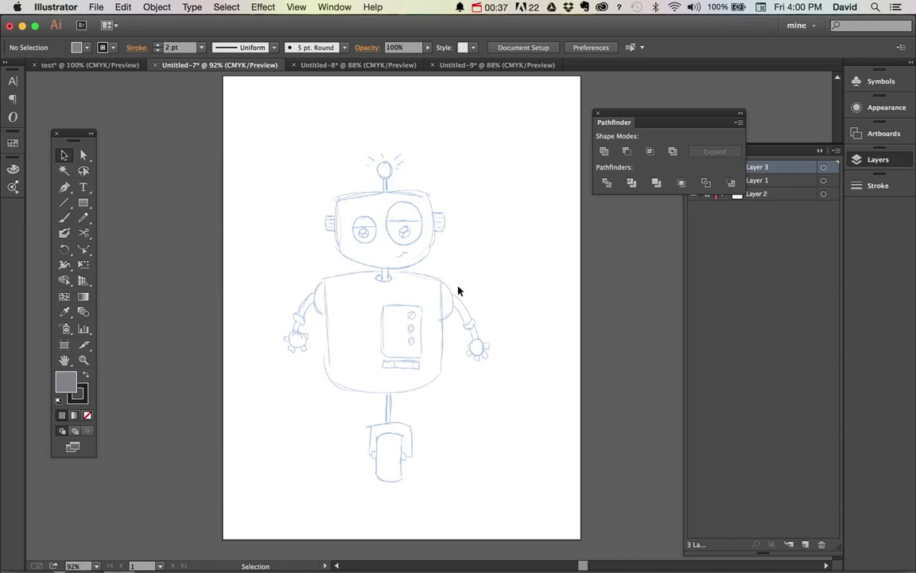
Draw a large grey rectangle over the robot's head and a smaller rectangle inside it.
key("m")
left_click_drag(275, 114, 426, 264)
key("v")
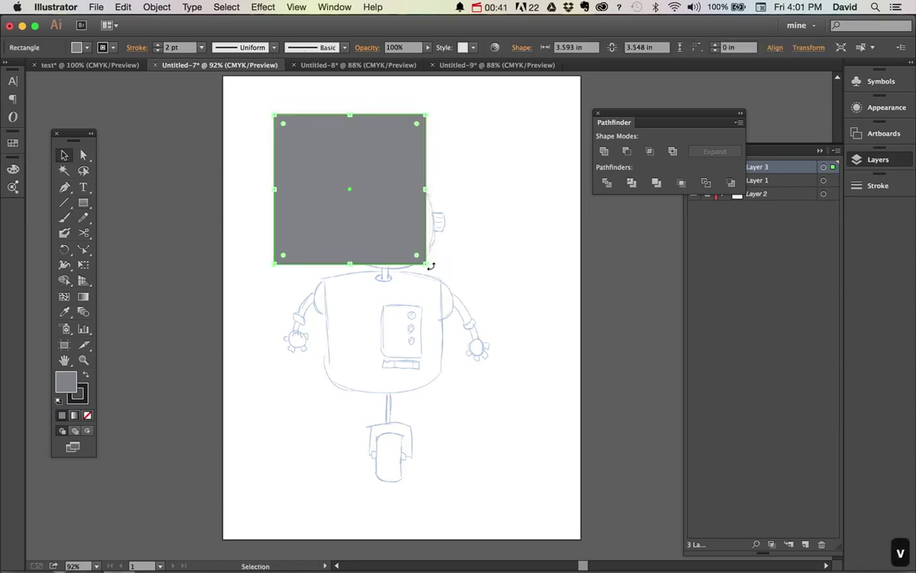
key("m")
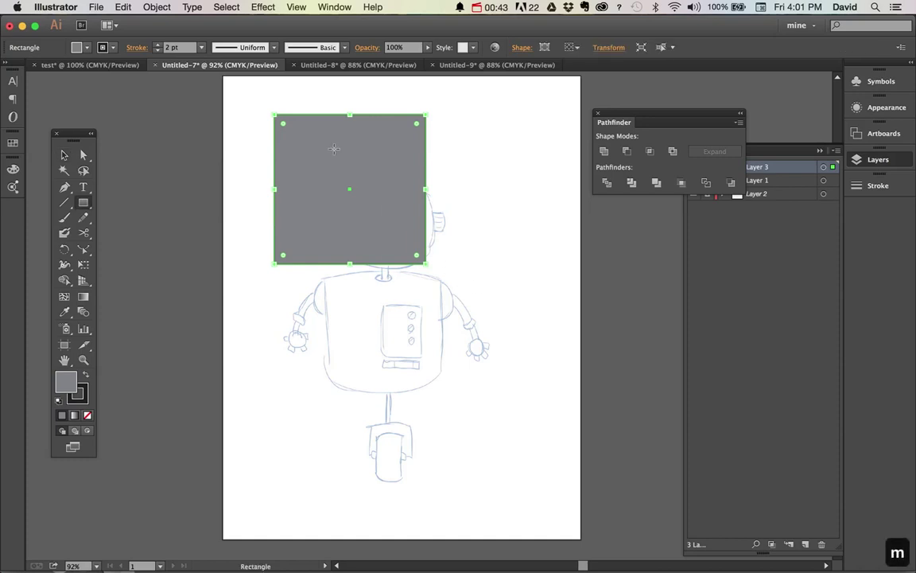
left_click_drag(334, 149, 408, 254)
Select the large grey rectangle and lock it in place with Cmd+2.
key("b")
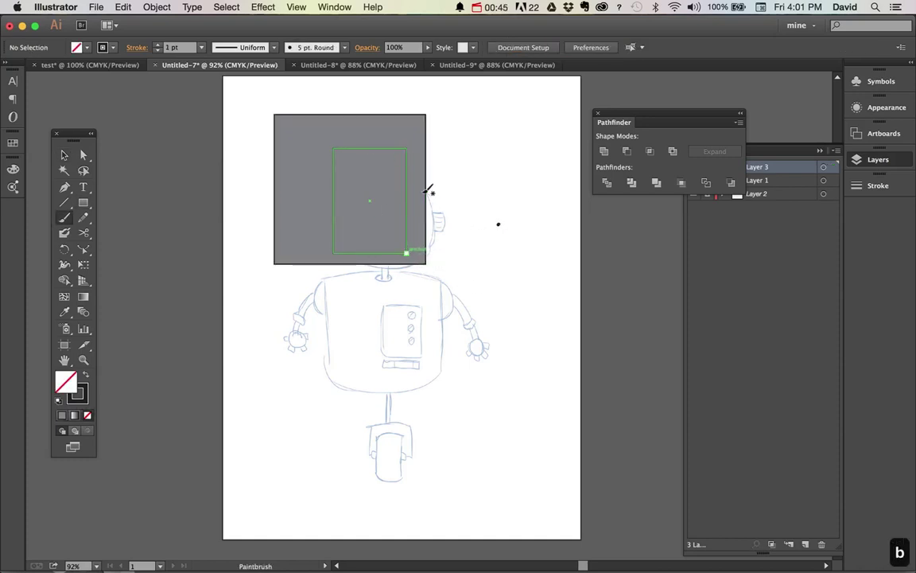
key("v")
left_click(497, 194)
left_click_drag(502, 190, 510, 268)
left_click_drag(522, 228, 477, 213)
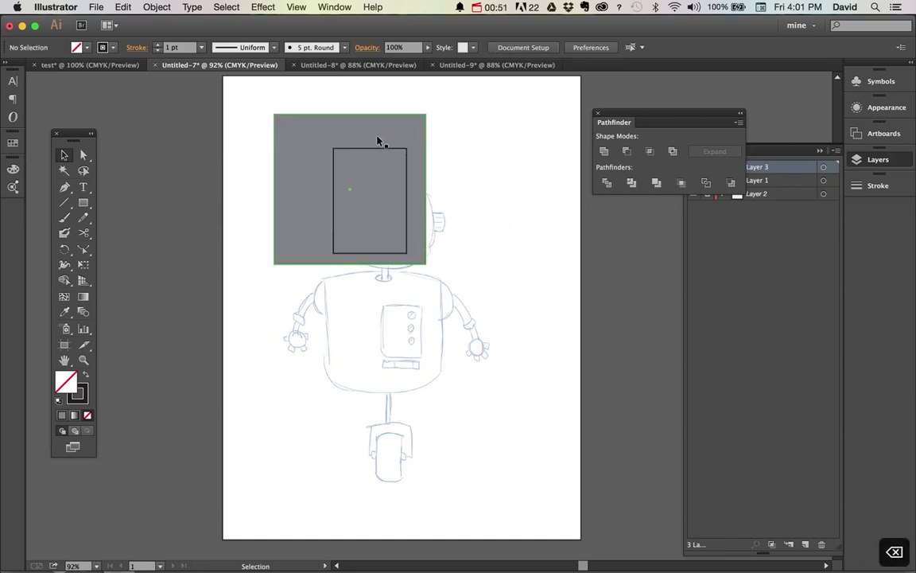
left_click(289, 142)
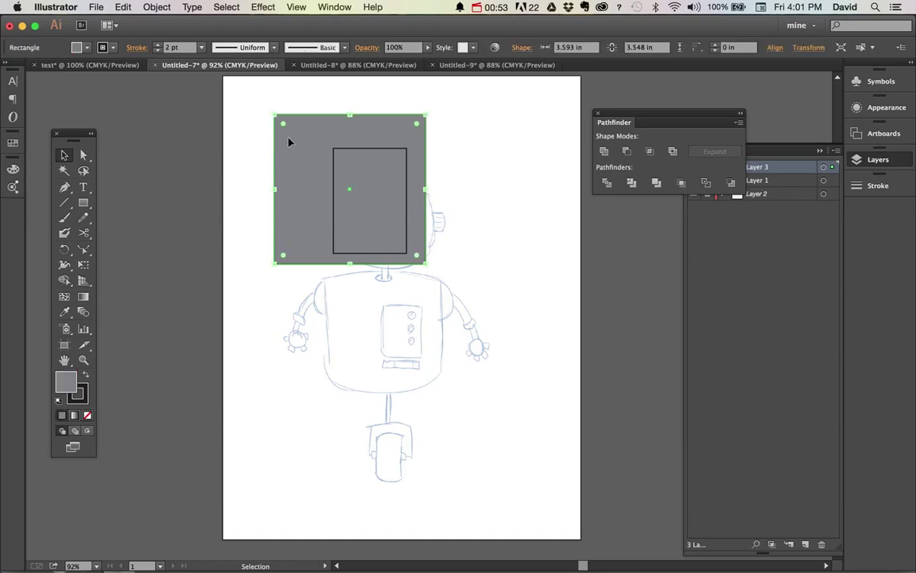
left_click(157, 6)
mouse_move(185, 81)
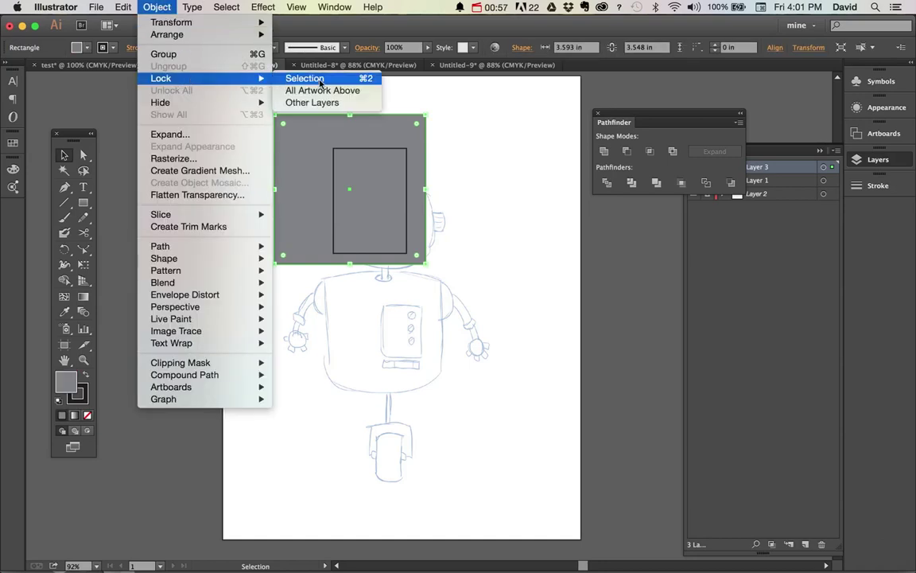
key("Escape")
key("super+2")
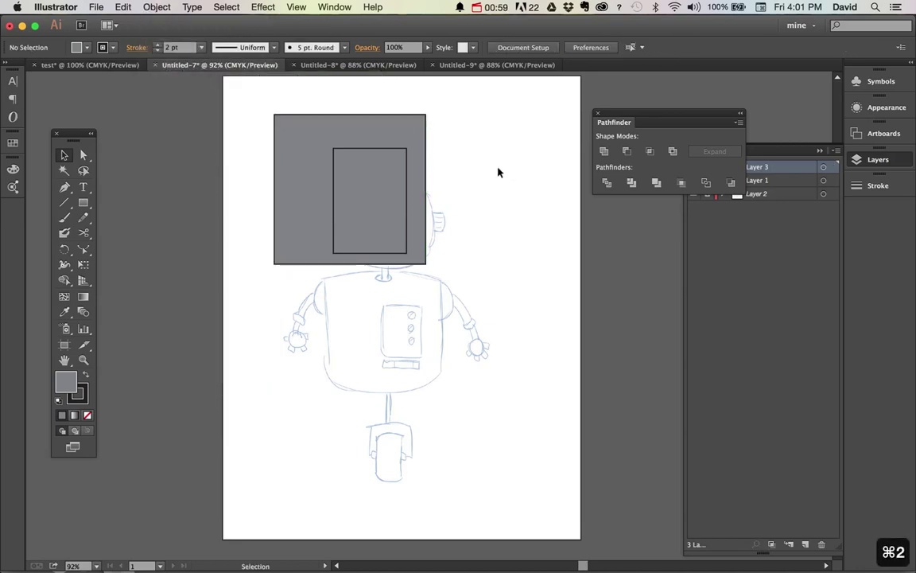
Move the inner rectangle left and rotate it about 30°, then undo both changes.
left_click_drag(385, 172, 310, 183)
left_click_drag(347, 155, 414, 160)
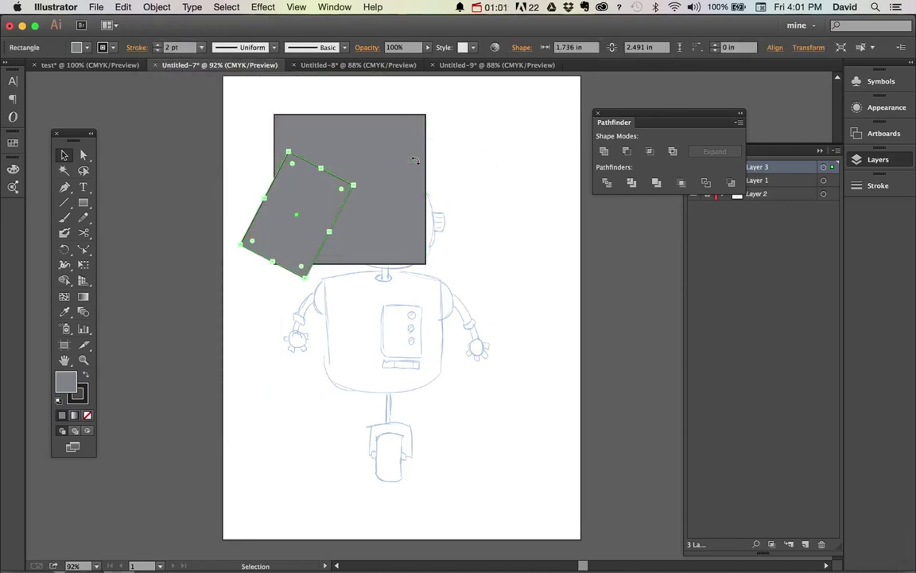
key("super+z")
key("super+z")
key("super+z")
key("super+z")
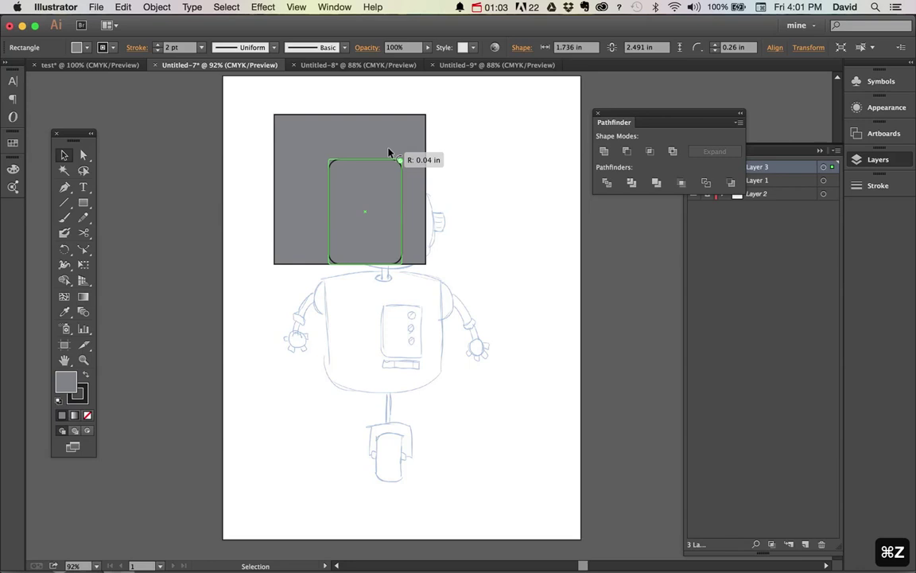
key("super+z")
Select the inner rectangle, then the large grey rectangle behind it, then deselect.
left_click(464, 143)
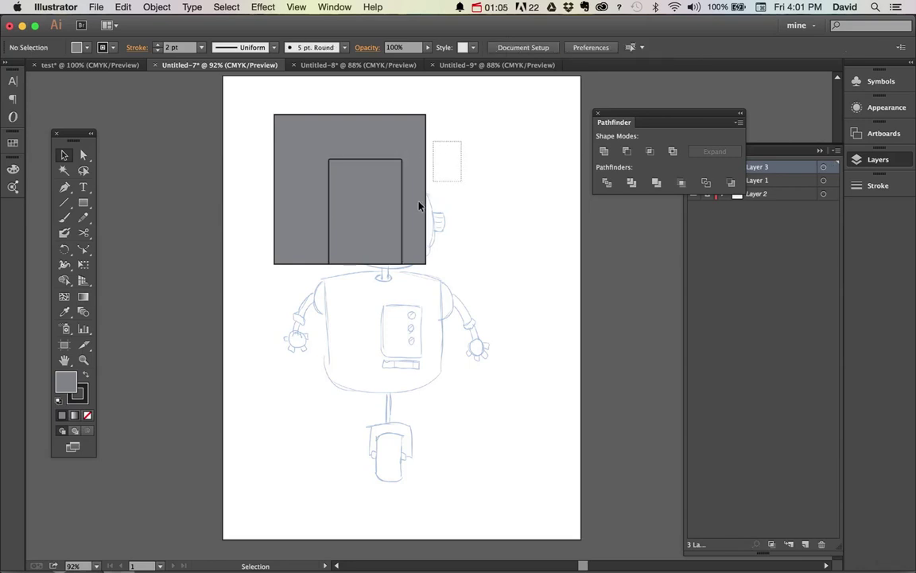
left_click(351, 237)
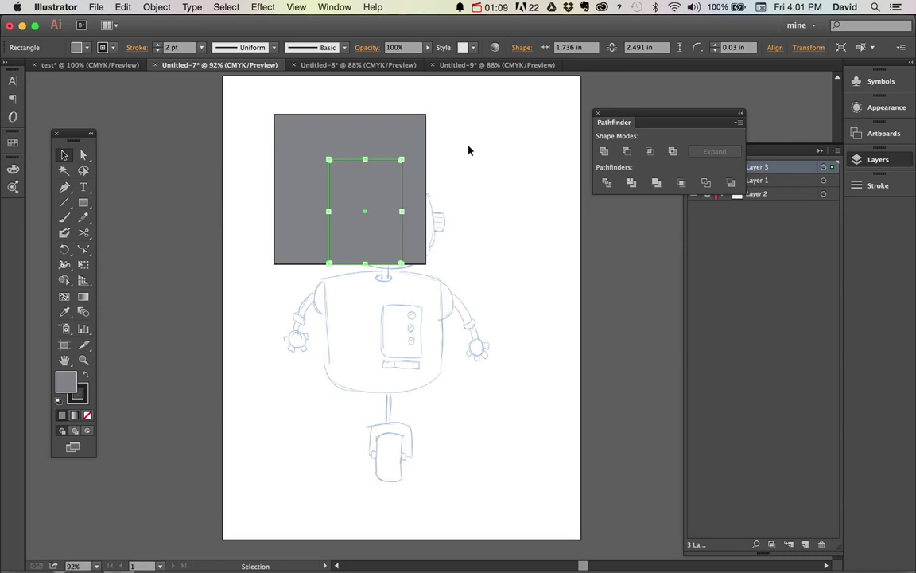
key("super")
key("super+alt")
key("super+alt+bracketleft")
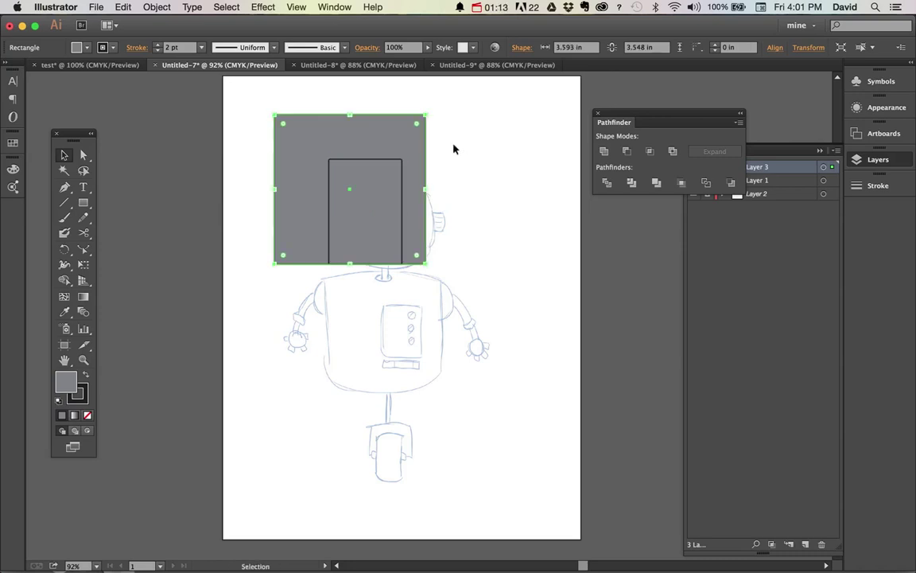
key("v")
left_click(476, 133)
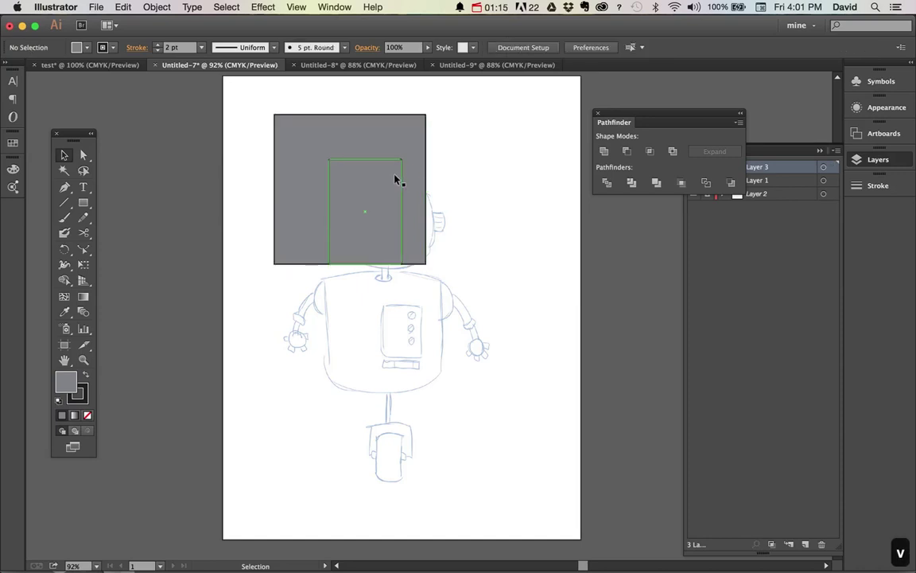
Move the inner rectangle up and left, then select the large grey rectangle.
left_click_drag(395, 179, 376, 155)
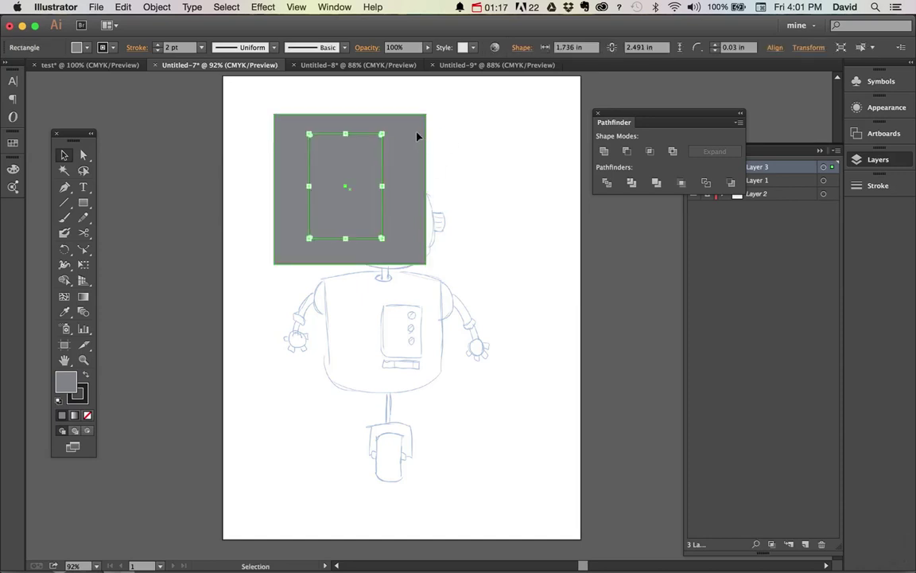
left_click(416, 137)
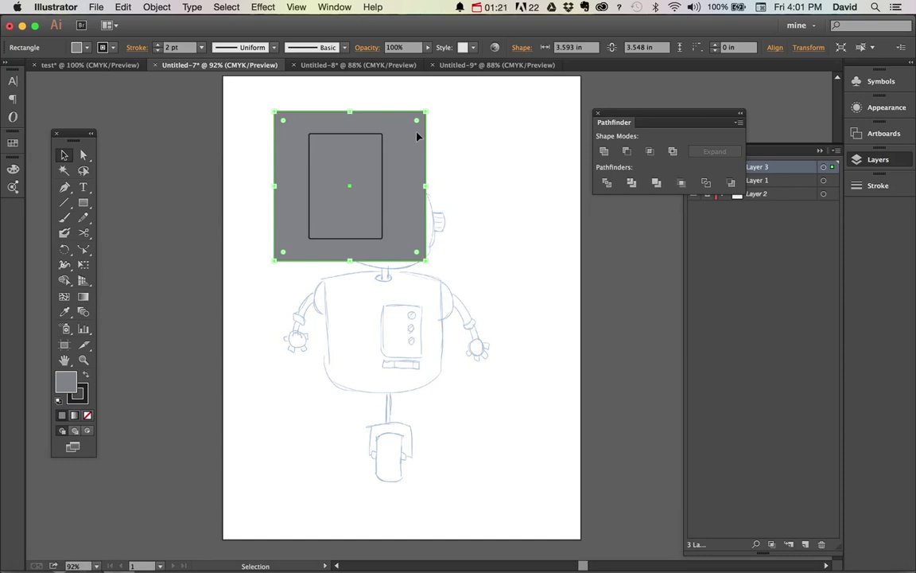
left_click(161, 7)
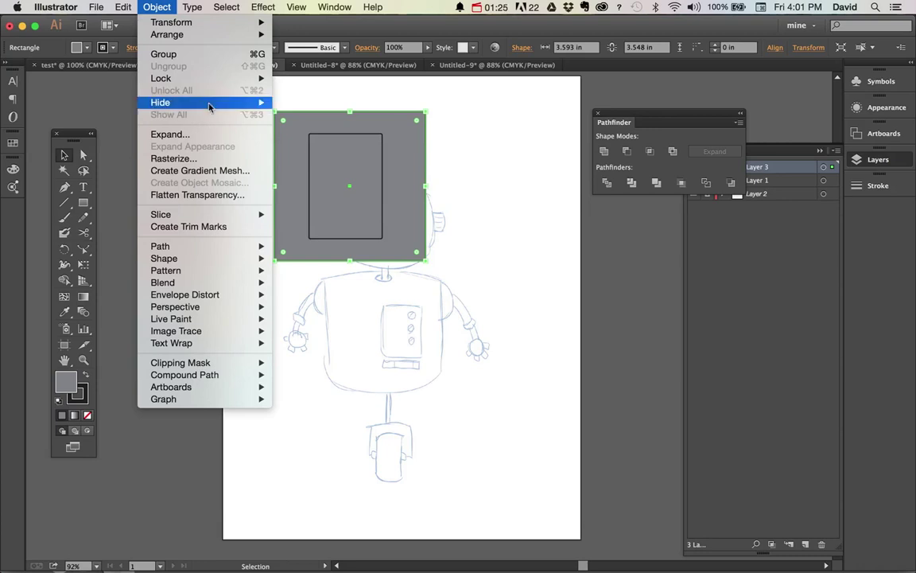
left_click(518, 177)
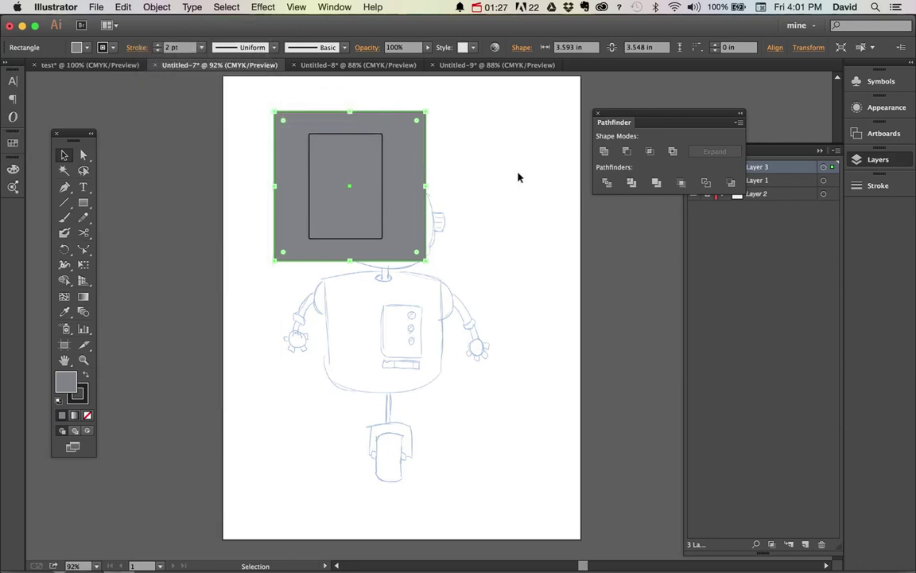
Hide the head rectangle with Cmd+3, nudge the small one, then show it again with Cmd+Opt+3.
key("super+3")
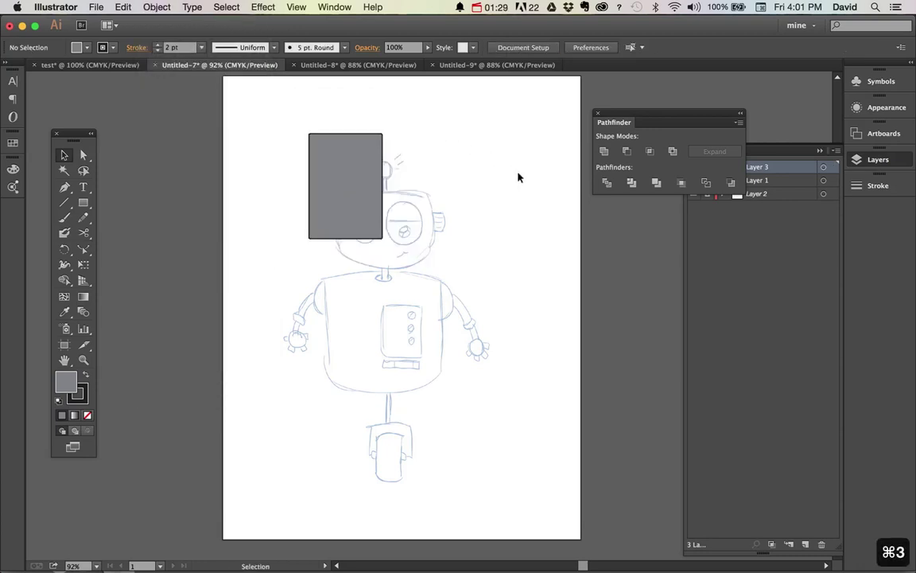
mouse_move(346, 179)
left_mouse_down()
mouse_move(374, 194)
mouse_move(316, 140)
mouse_move(340, 169)
left_mouse_up()
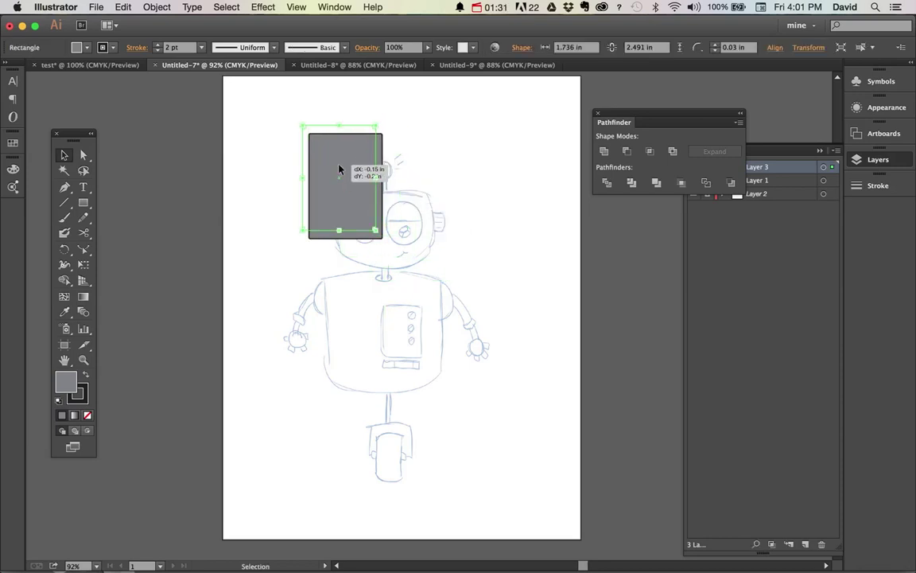
left_click_drag(307, 233, 276, 116)
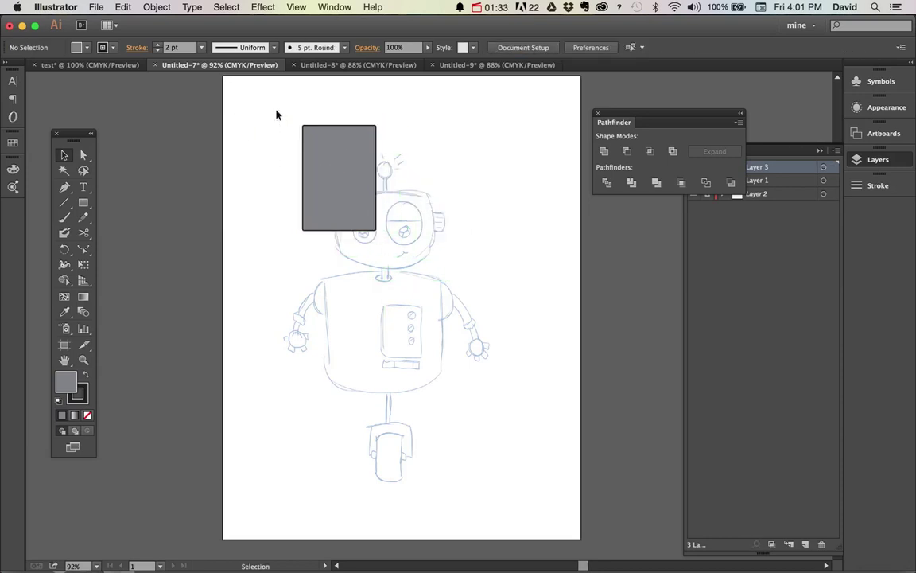
key("super+alt+3")
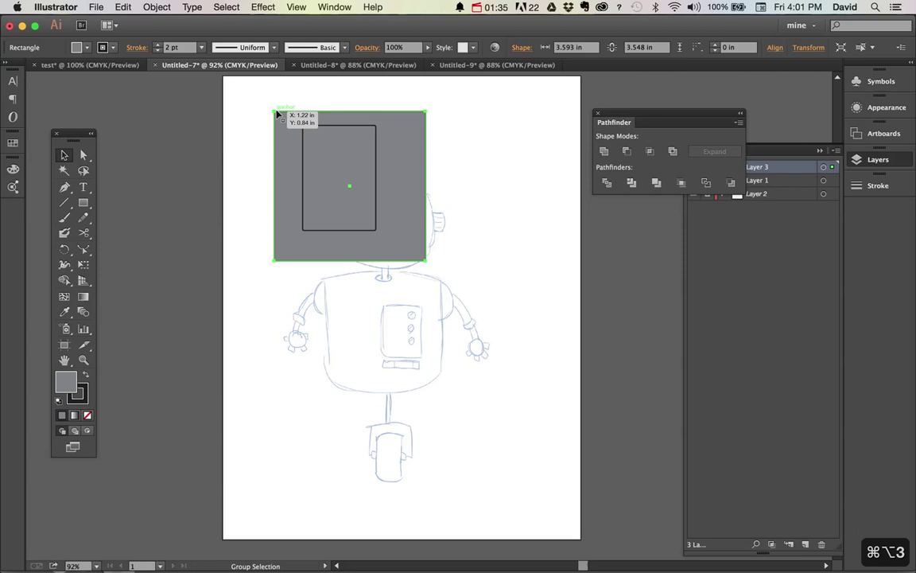
left_click(261, 183)
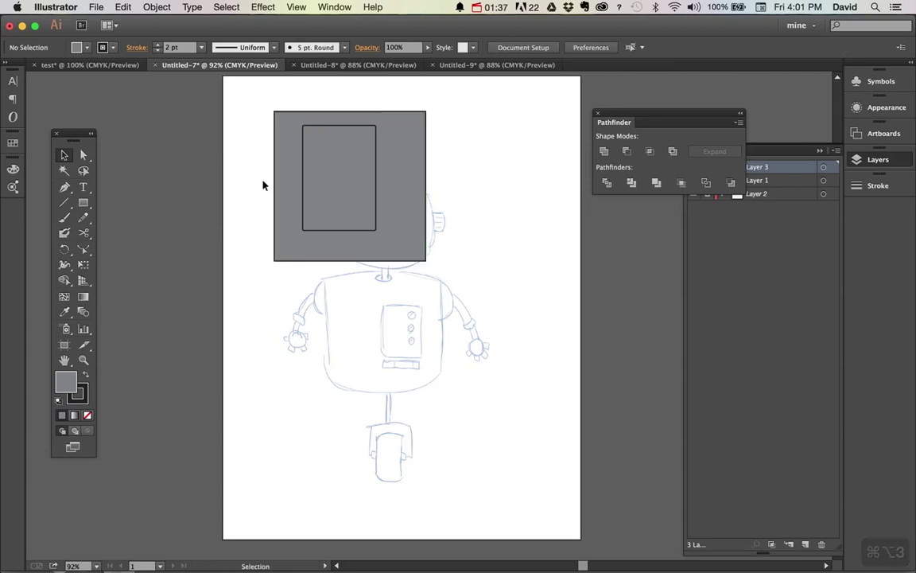
Delete the small inner rectangle and then the large head rectangle.
left_click(304, 158)
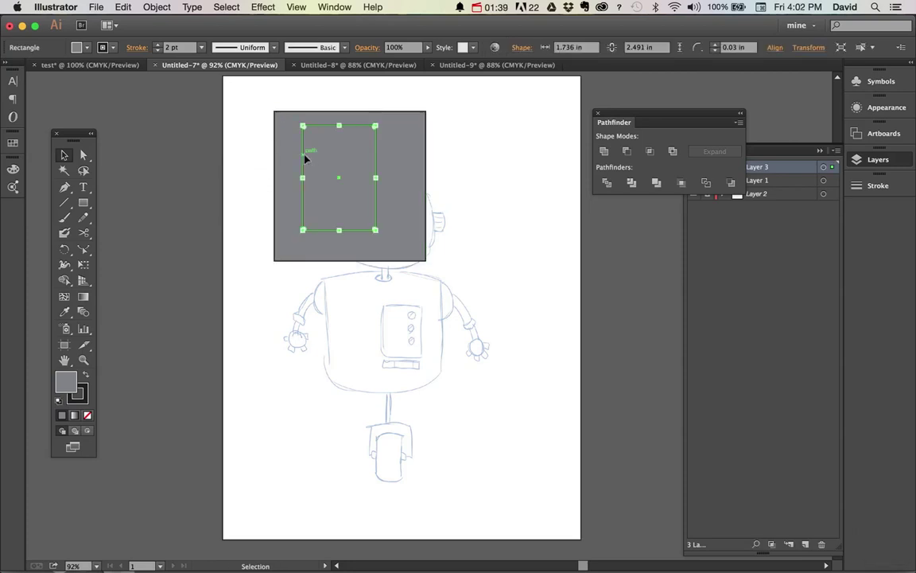
key("BackSpace")
left_click(378, 189)
key("BackSpace")
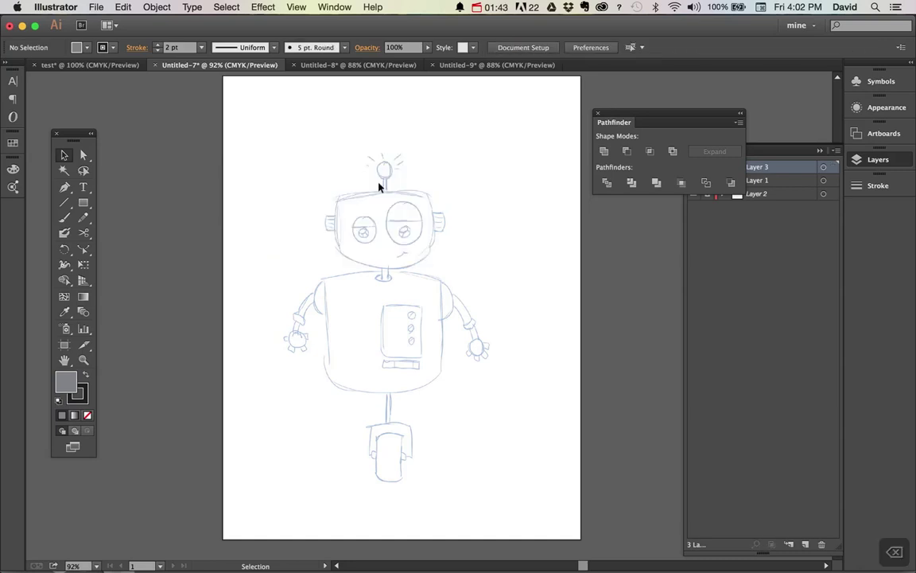
Draw an ellipse near the head with a stroke and no fill, then zoom in on it.
key("l")
left_click_drag(274, 137, 350, 247)
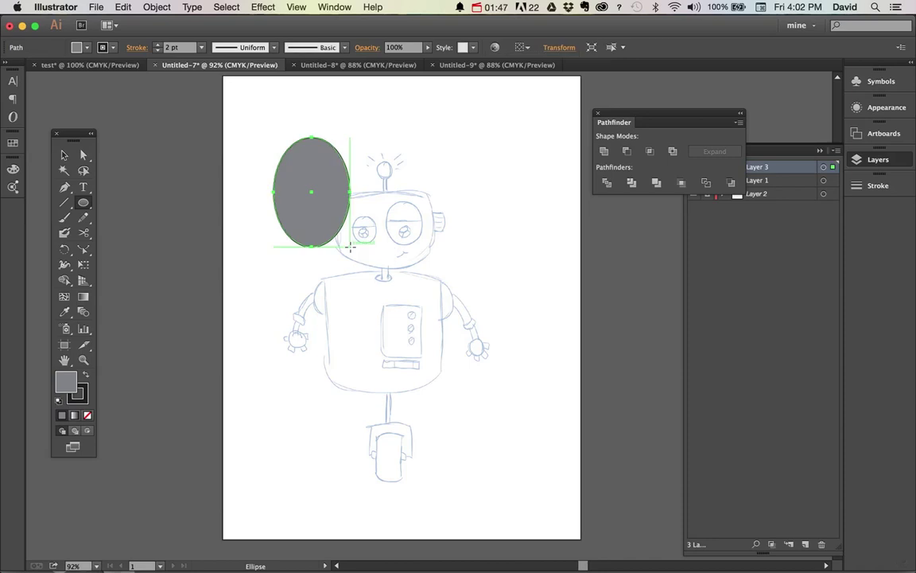
key("shift+x")
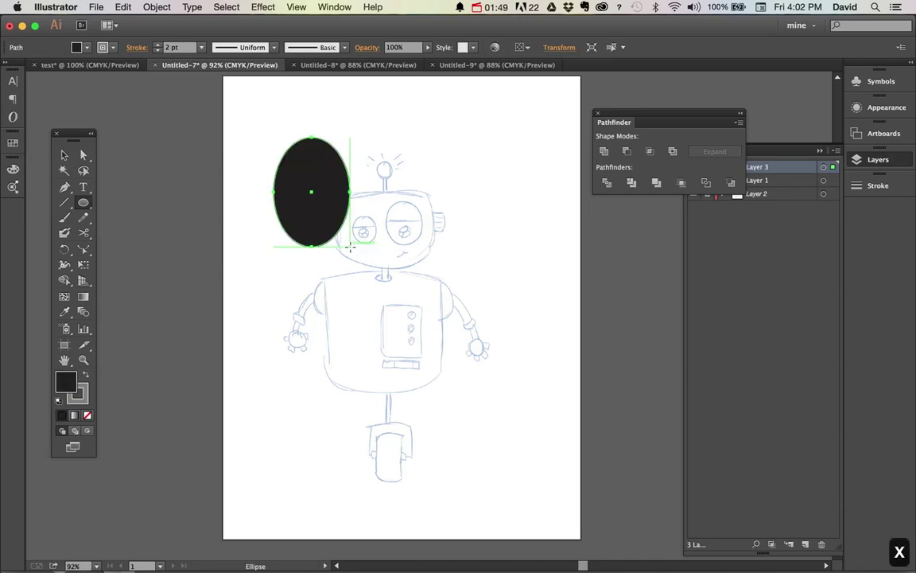
key("slash")
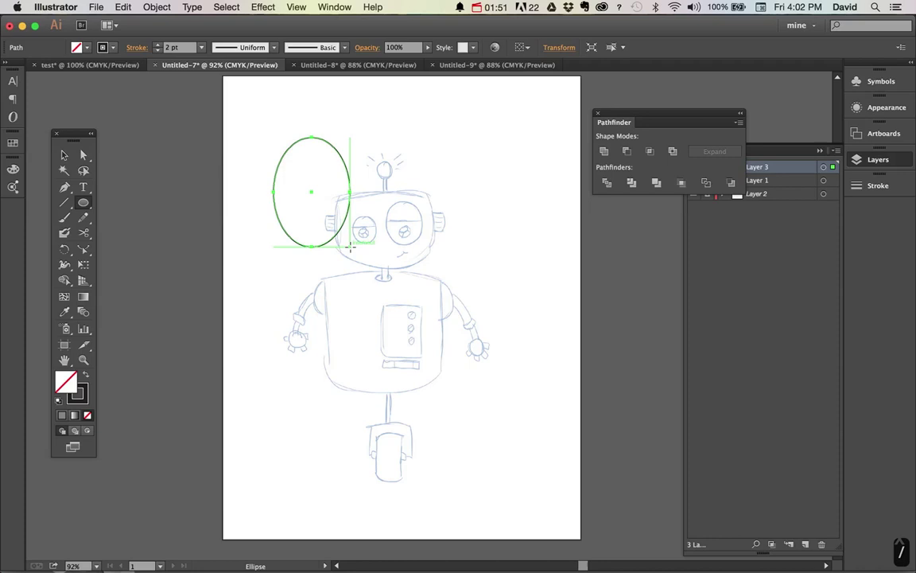
key("v")
left_click(254, 175)
left_click_drag(243, 118, 403, 289)
key("v")
Cut the ellipse with Scissors at its upper-right and left edges and move the lower arc down 0.48 in.
left_click_drag(270, 157, 370, 262)
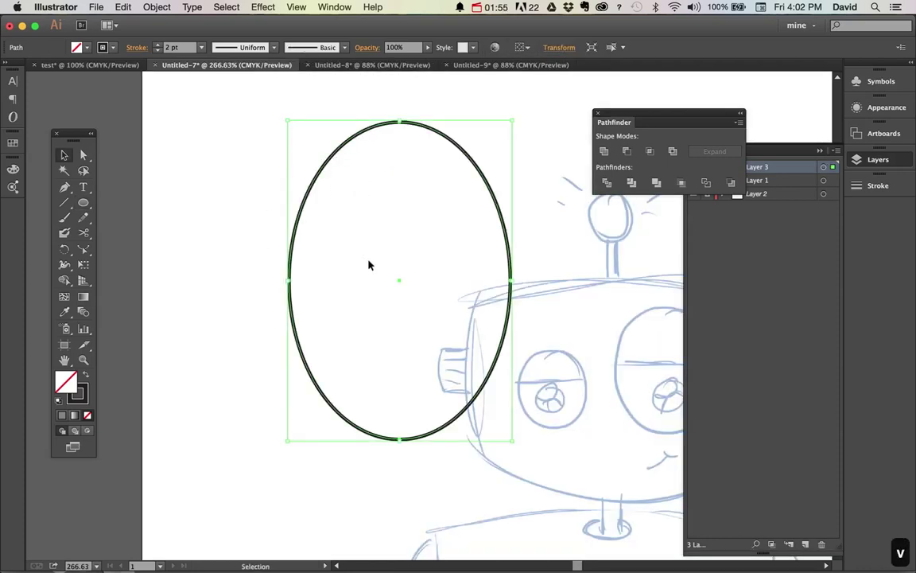
left_click(87, 234)
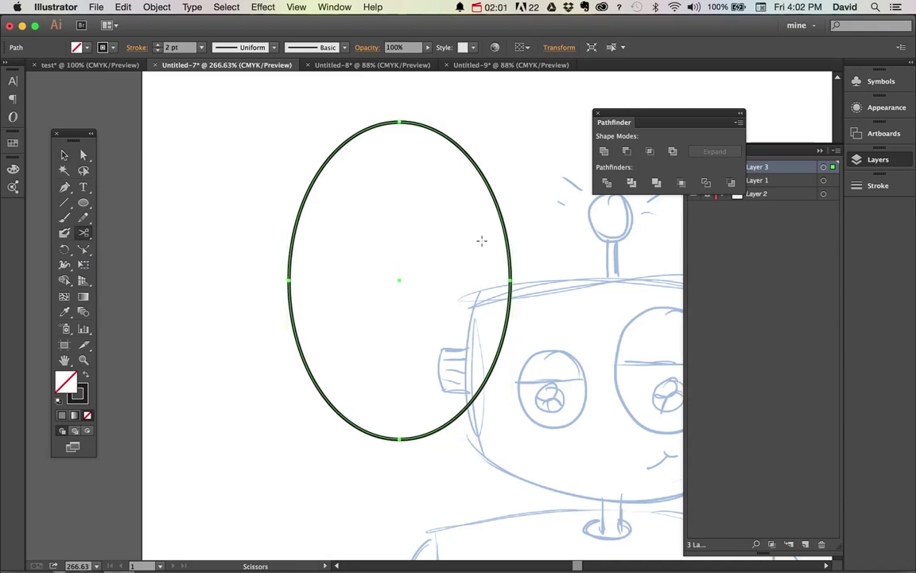
left_click(482, 174)
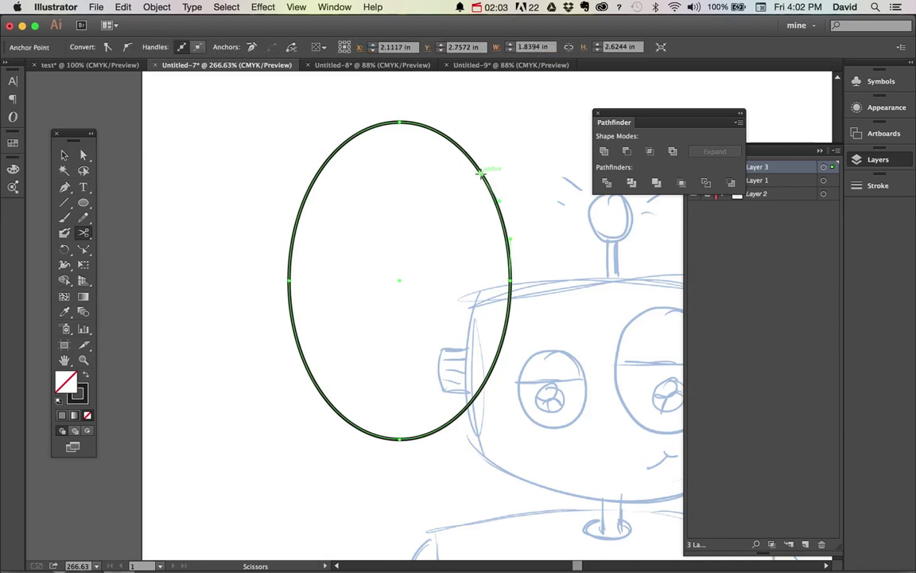
left_click(292, 236)
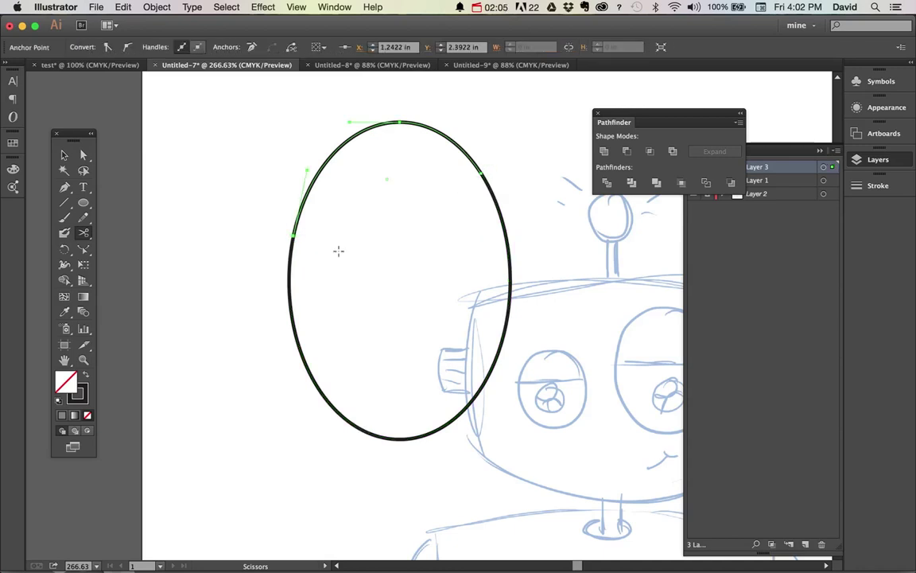
key("v")
left_click_drag(496, 203, 498, 272)
left_click(524, 187)
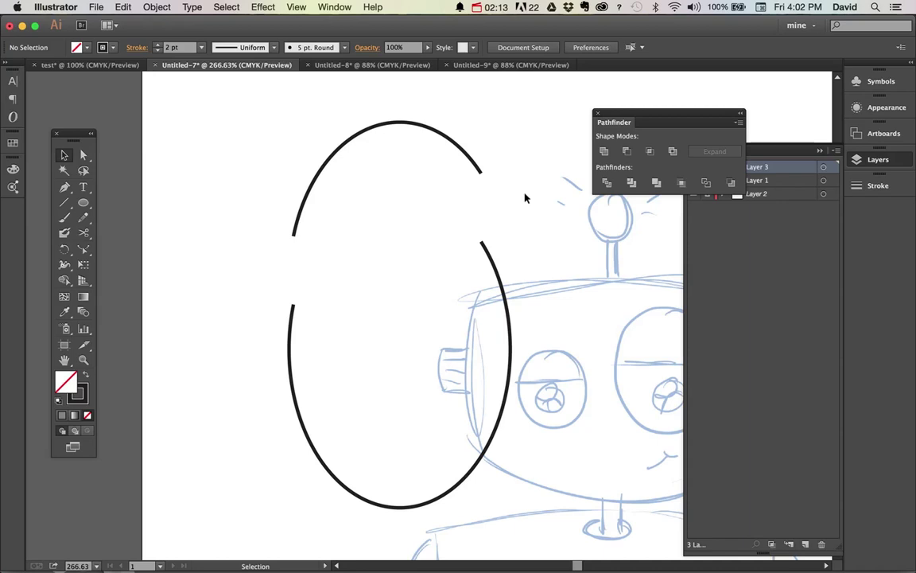
Cut and delete a piece of the upper arc, then undo to restore the full ellipse.
left_click(390, 124)
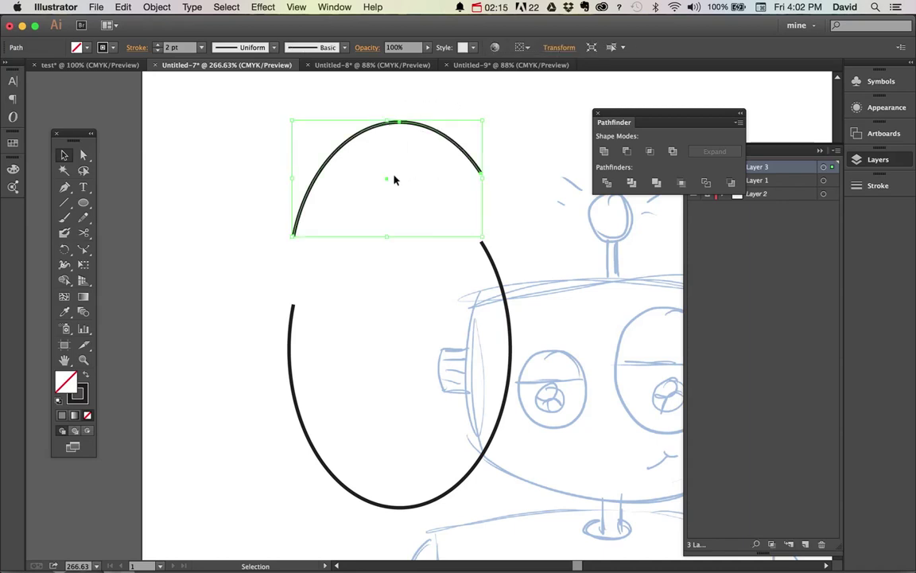
key("c")
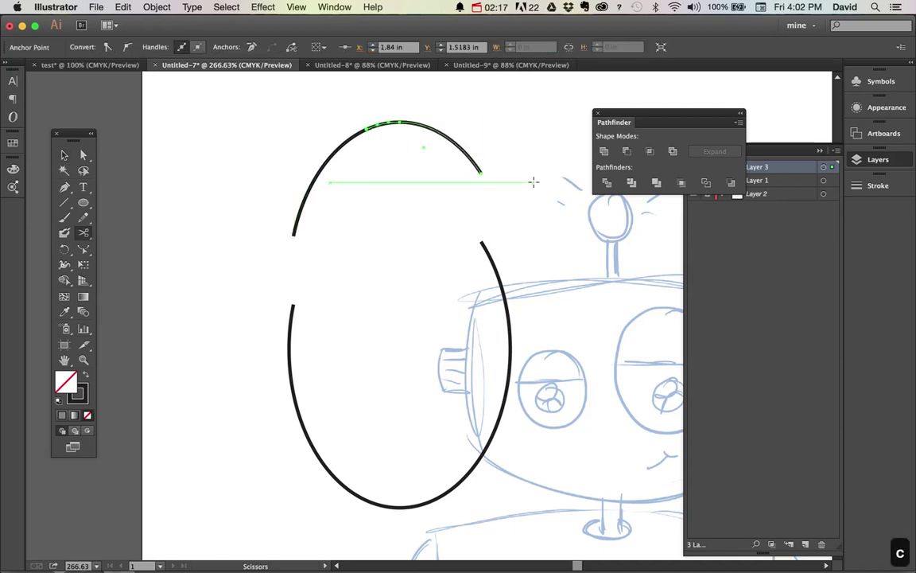
key("BackSpace")
key("v")
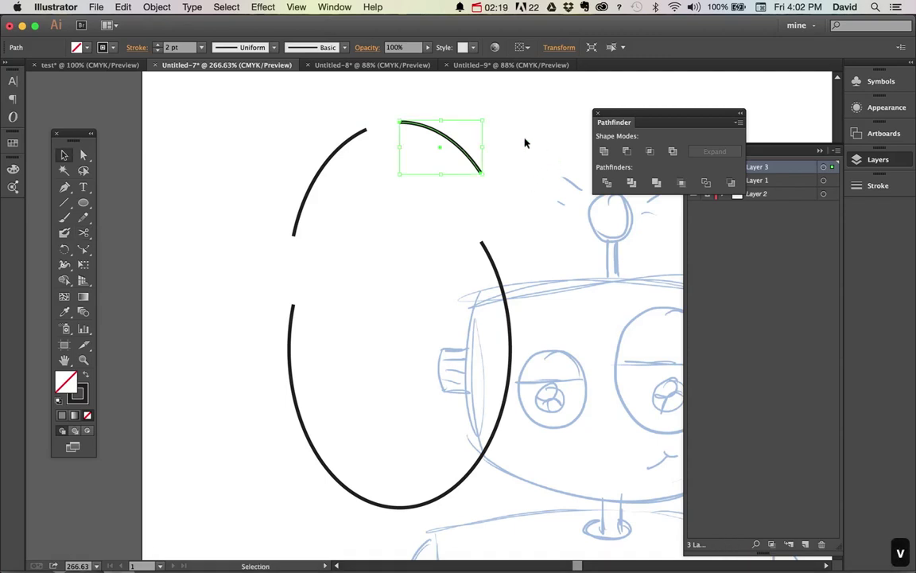
left_click(525, 143)
key("super+z")
key("super+z")
key("super+z")
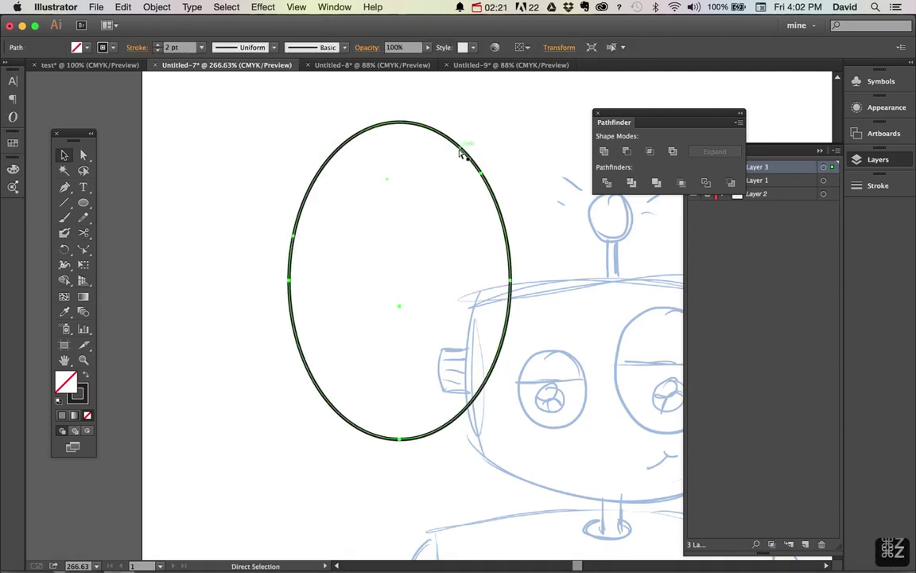
Select the whole ellipse and delete it.
key("v")
left_click(254, 213)
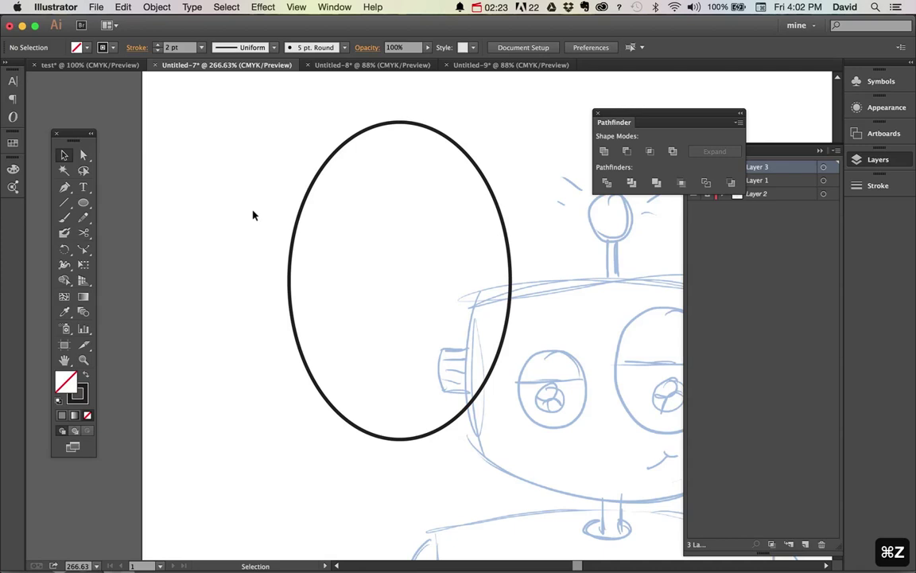
key("v")
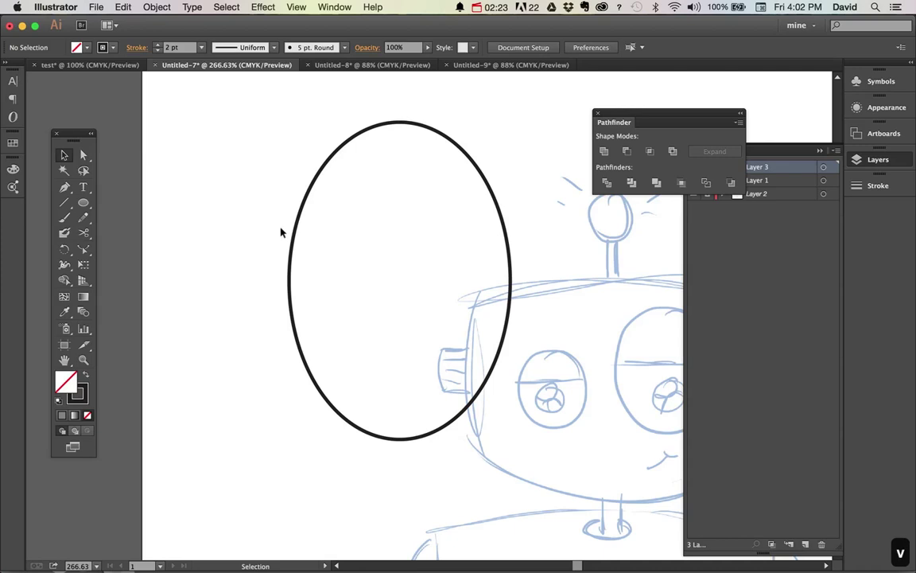
left_click(496, 205)
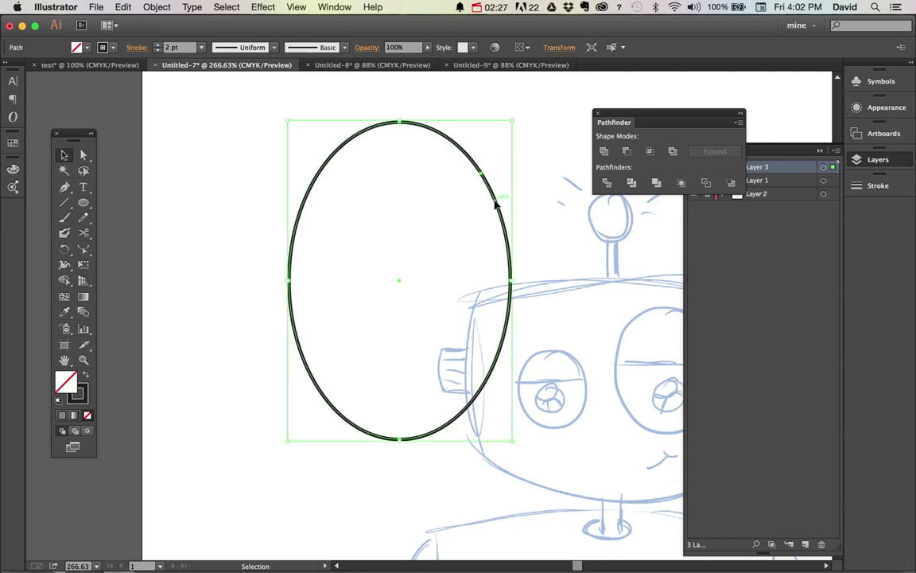
key("BackSpace")
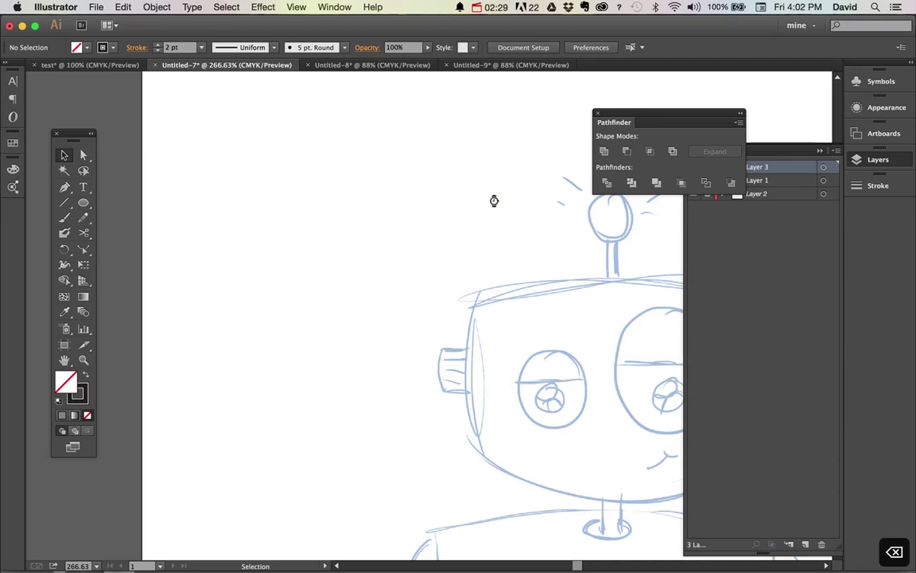
key("space")
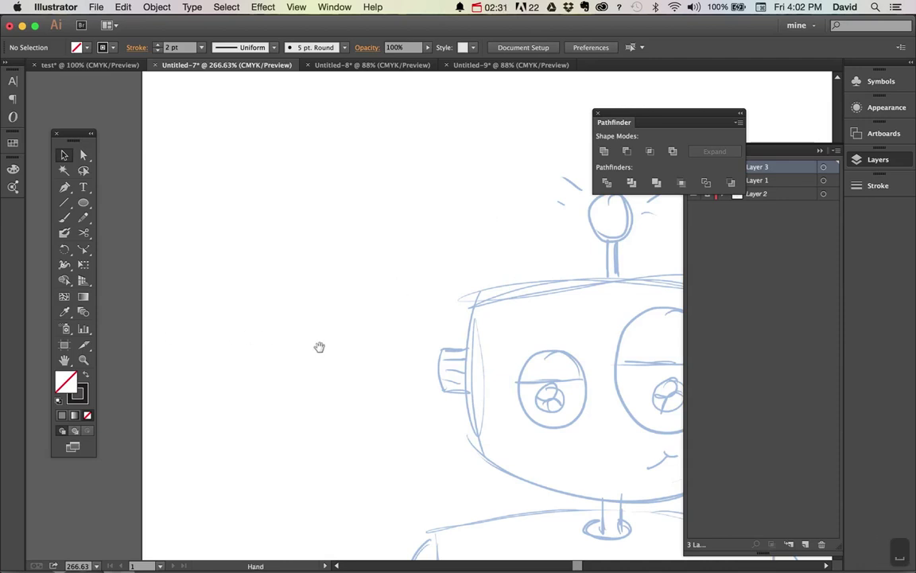
Draw a rectangle over the robot's face covering both eyes.
left_click_drag(297, 355, 238, 359)
scroll(172, 339, "right", 8)
scroll(360, 327, "down", 5)
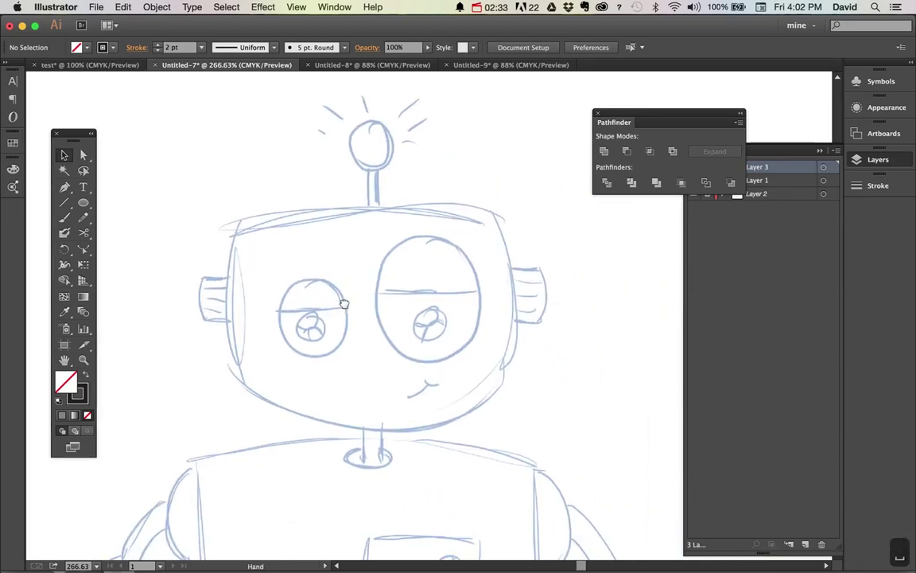
key("m")
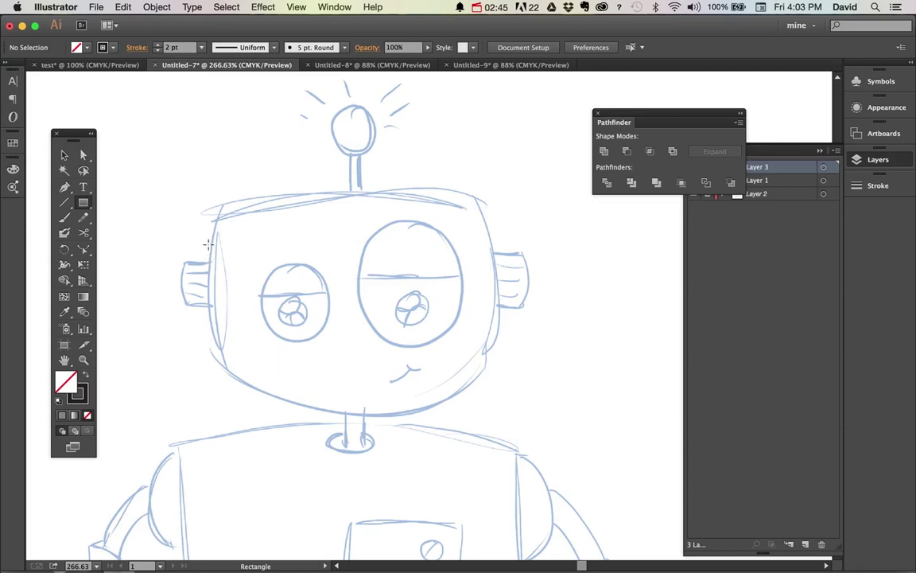
mouse_move(215, 223)
left_mouse_down()
mouse_move(350, 344)
mouse_move(487, 331)
mouse_move(490, 379)
left_mouse_up()
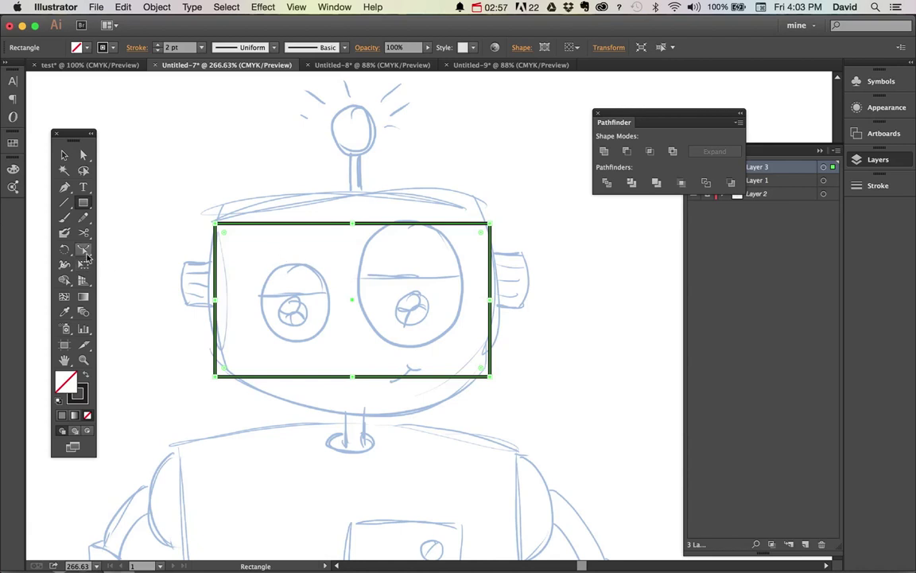
Tear off the Reshape and Direct Selection tool groups into floating panels.
left_click_drag(85, 255, 240, 171)
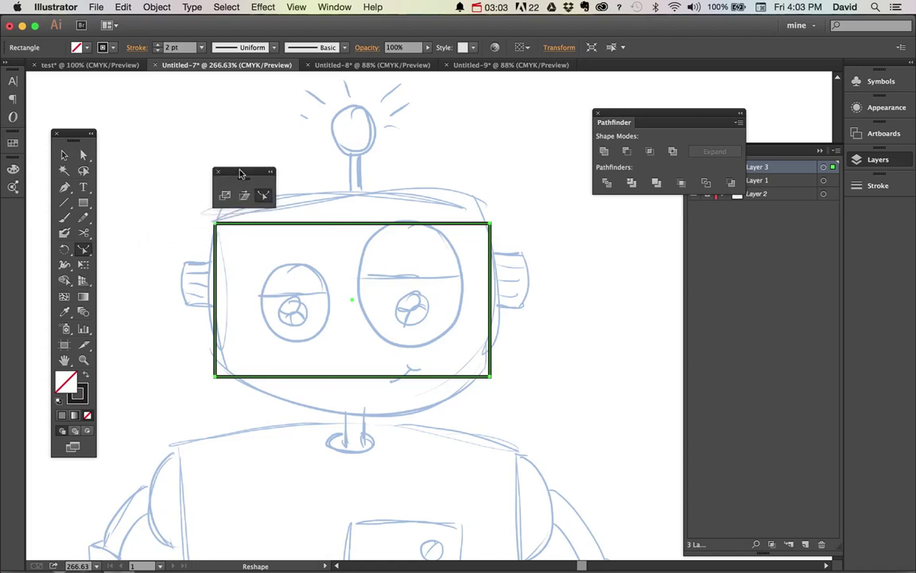
left_click_drag(84, 156, 224, 167)
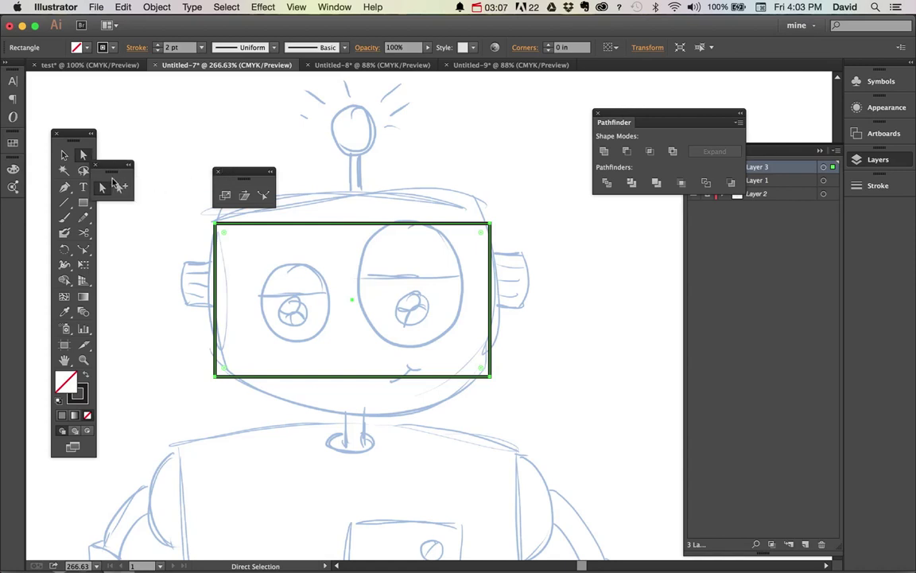
left_click_drag(132, 175, 302, 182)
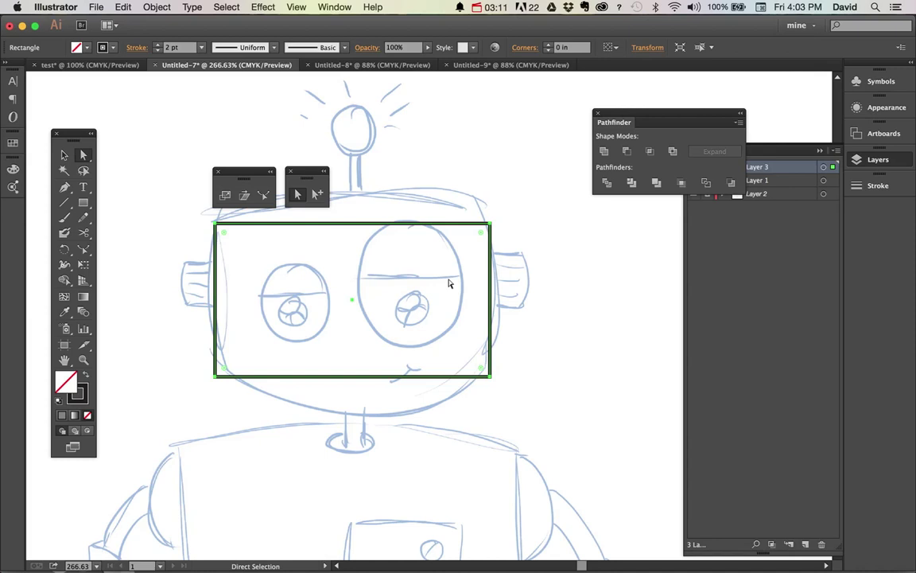
Draw a straight horizontal practice line in blank artboard space.
left_click(551, 266)
left_click_drag(588, 316, 194, 323)
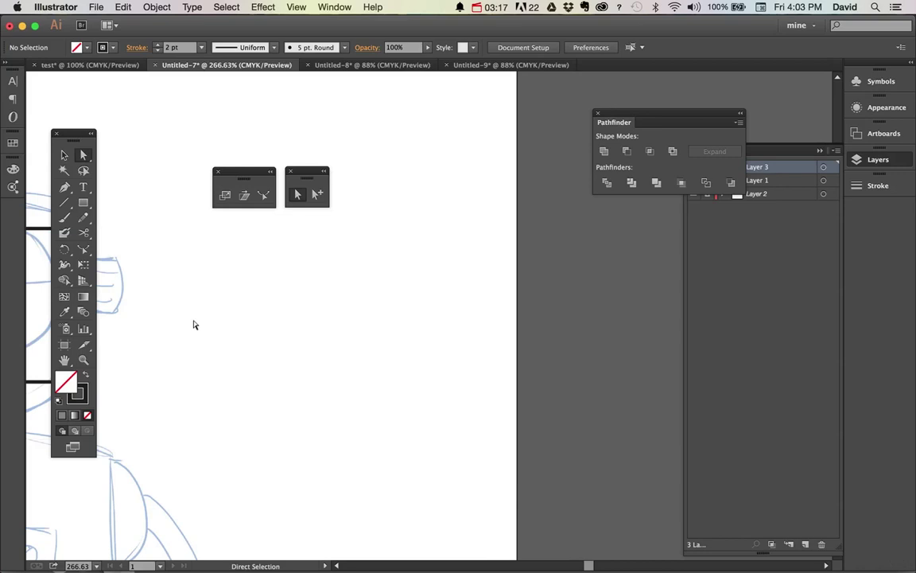
key("backslash")
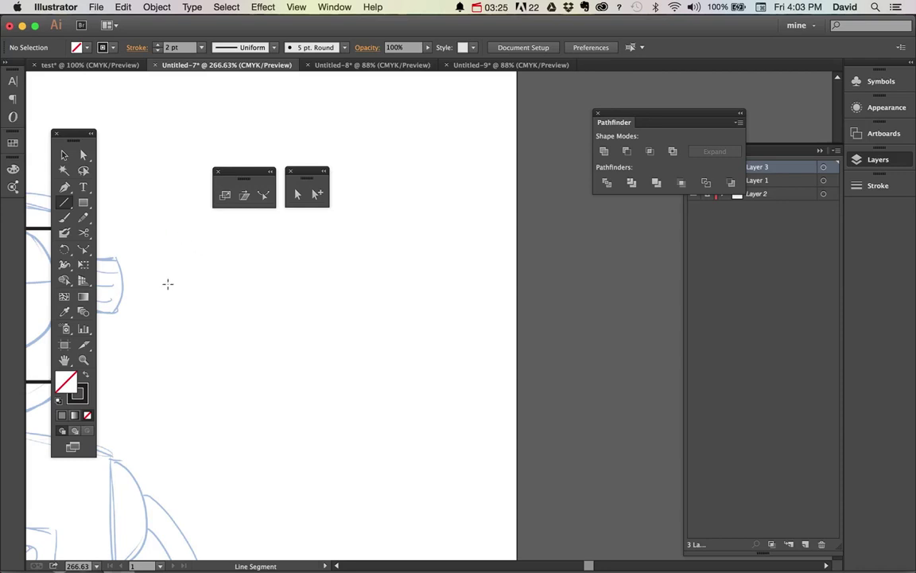
left_click_drag(162, 279, 472, 280)
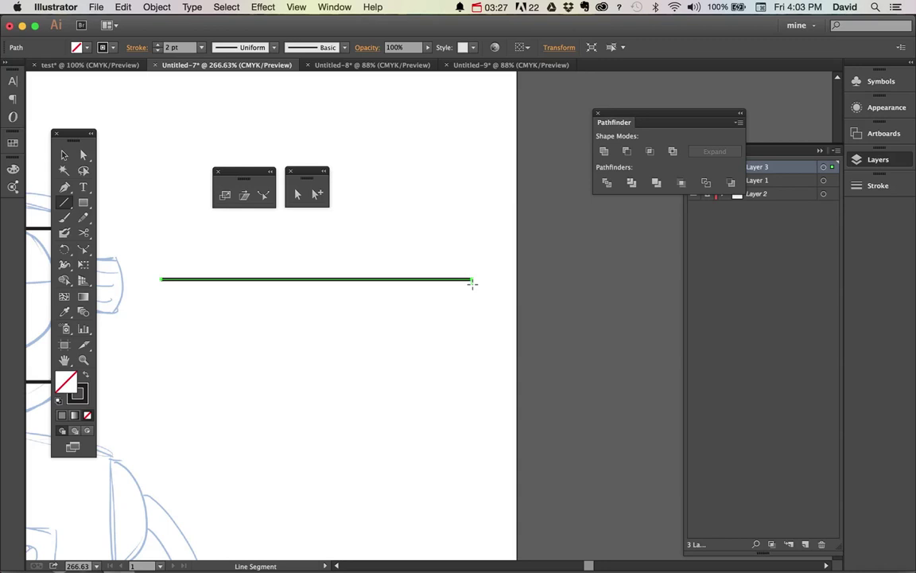
Bend the line upward into an arch with the Reshape tool, adjust its handle, then undo.
left_click(298, 195)
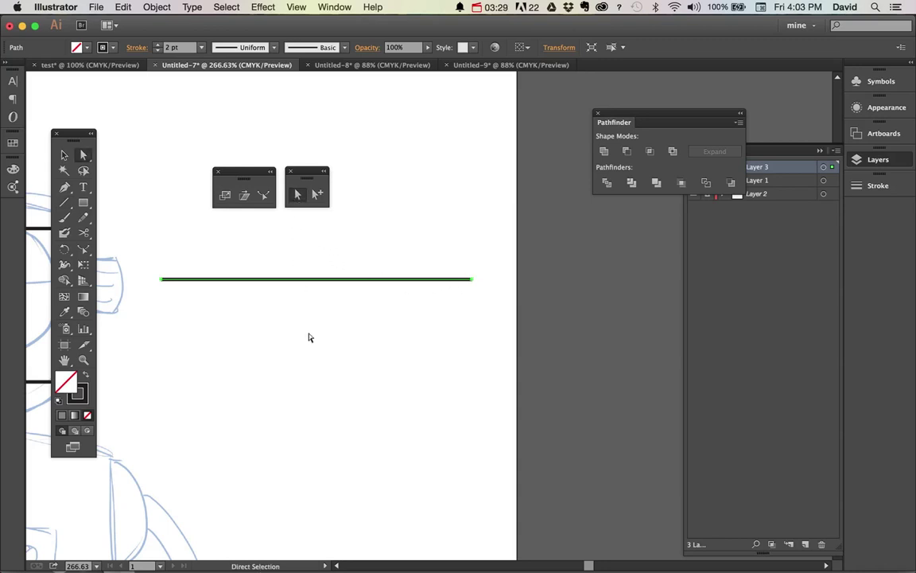
left_click(310, 339)
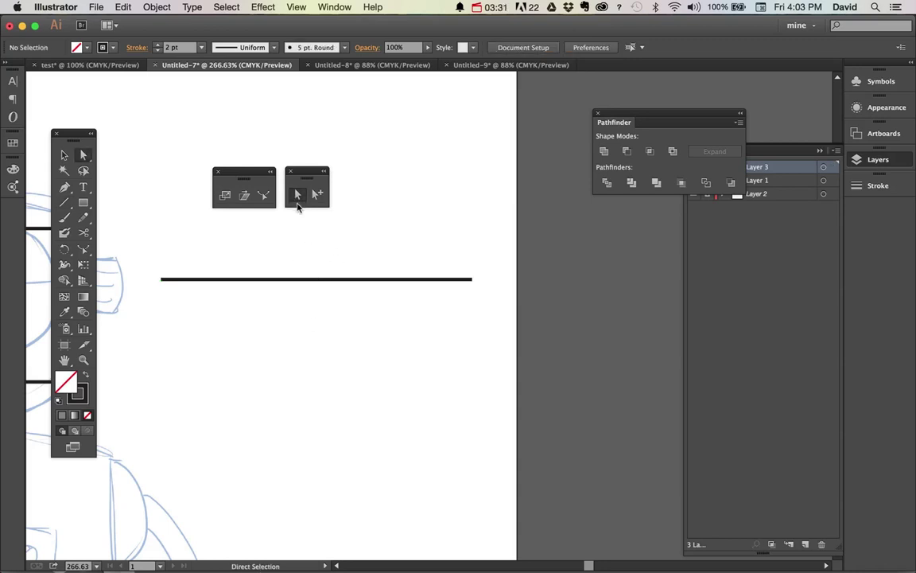
left_click(311, 280)
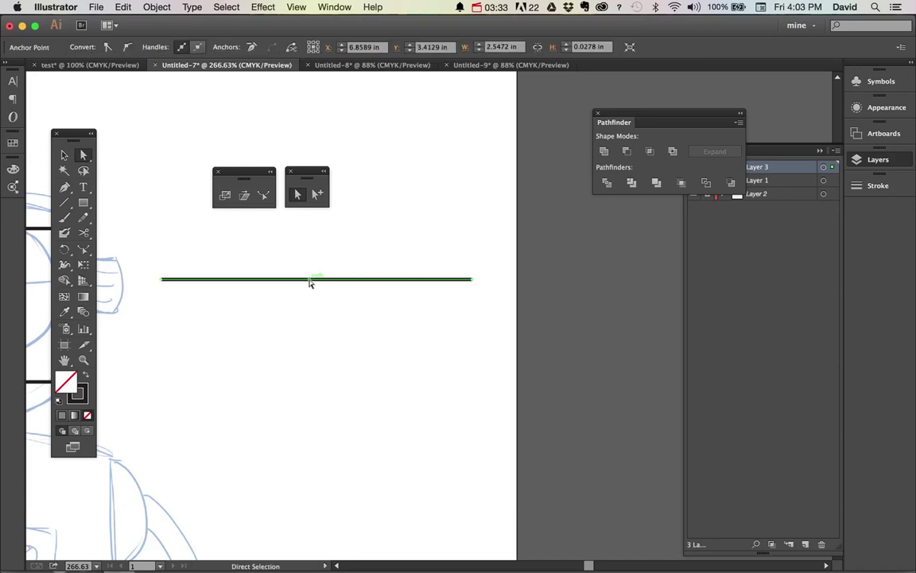
left_click(264, 196)
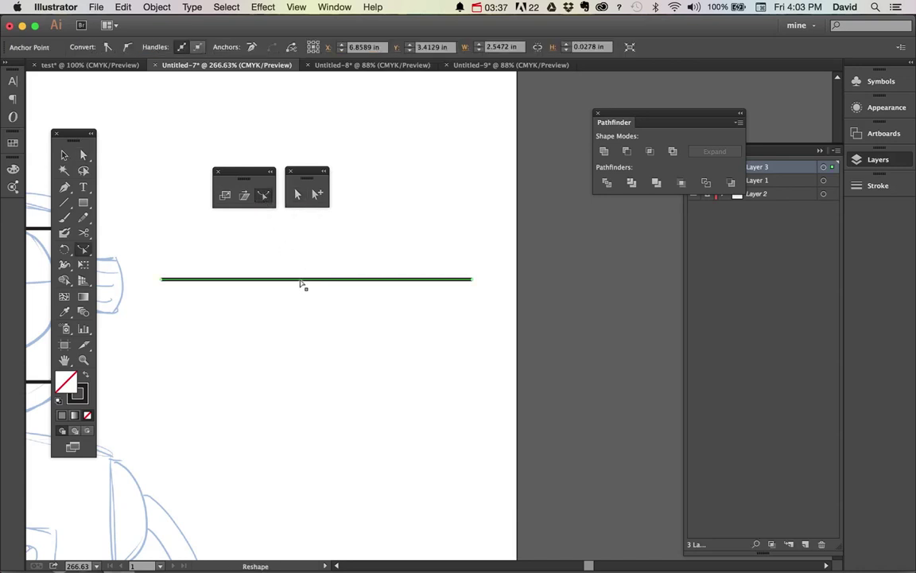
left_click_drag(257, 281, 258, 239)
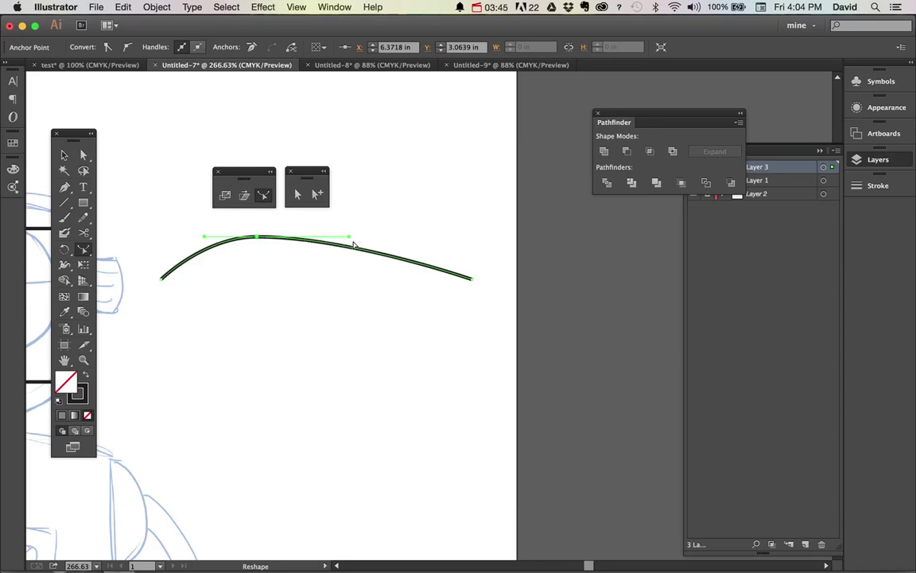
left_click(298, 196)
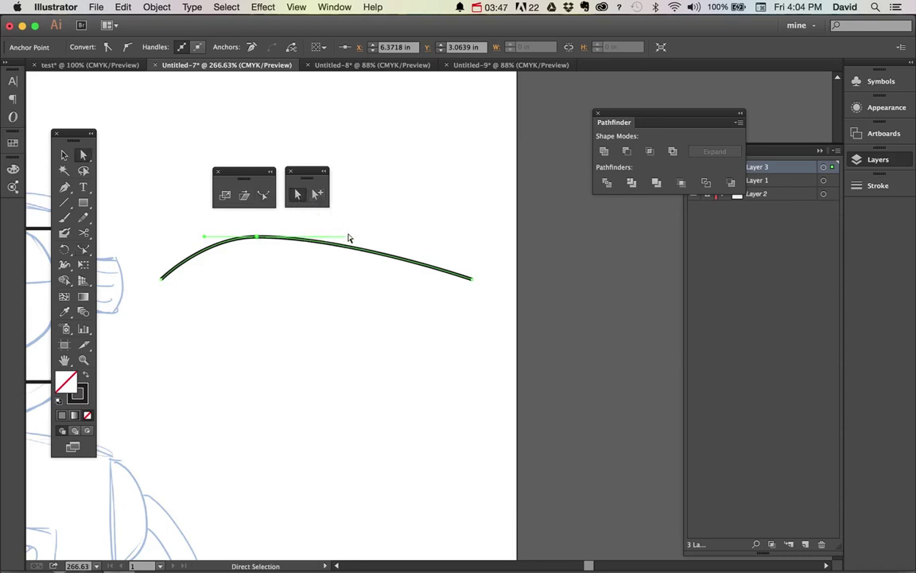
left_click_drag(347, 240, 370, 213)
key("super+z")
Pull the curve upward with the Reshape tool into a wave.
left_click(343, 319)
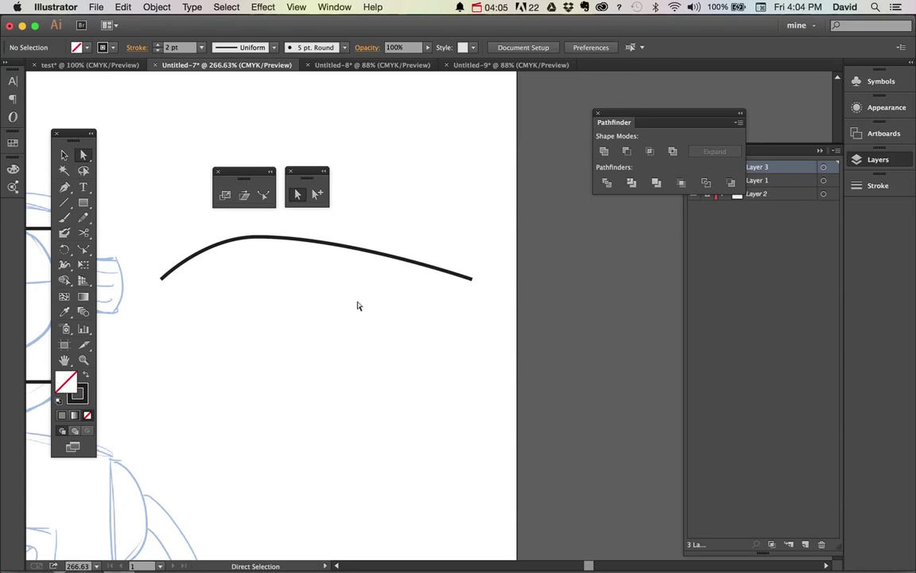
left_click(383, 258)
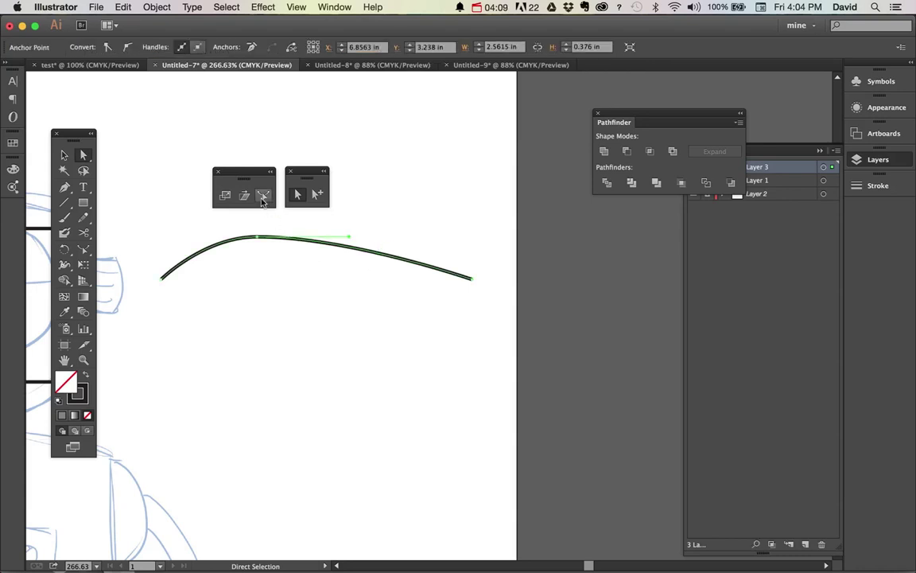
left_click(263, 196)
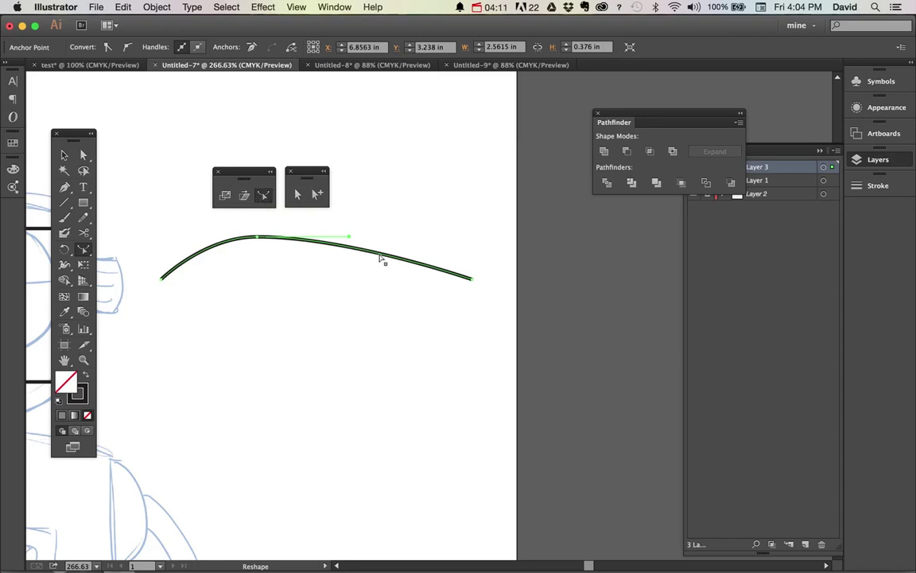
left_click_drag(379, 255, 396, 206)
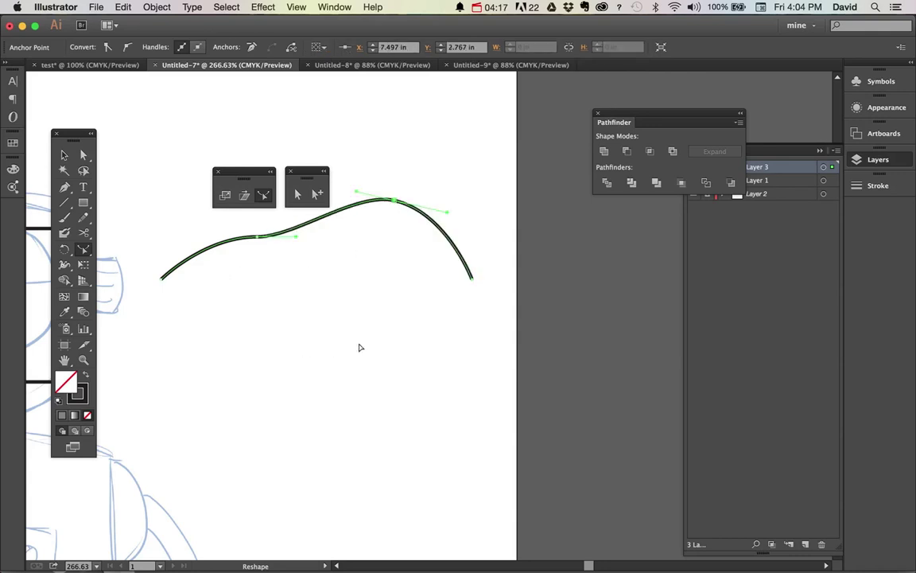
Marquee-select the practice curve and delete it.
key("v")
left_click(354, 377)
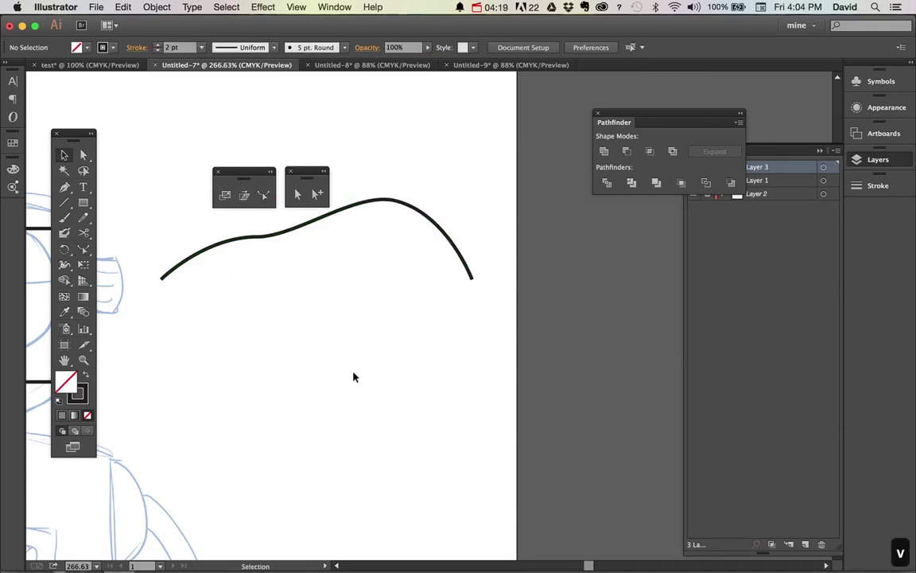
left_click_drag(379, 329, 222, 226)
key("BackSpace")
Arch the face rectangle's top edge upward with the Reshape tool.
key("space")
mouse_move(226, 262)
left_mouse_down()
mouse_move(462, 288)
mouse_move(478, 312)
mouse_move(495, 317)
left_mouse_up()
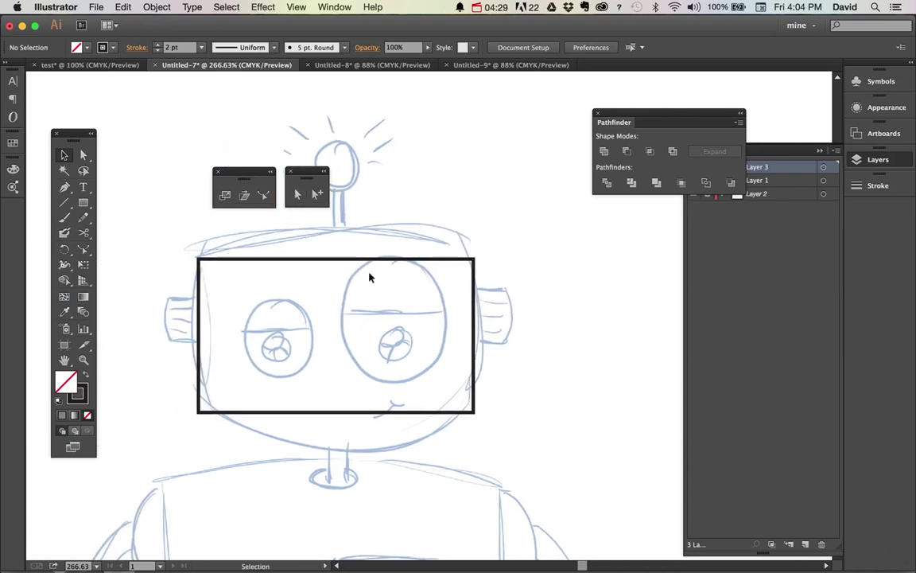
left_click(299, 195)
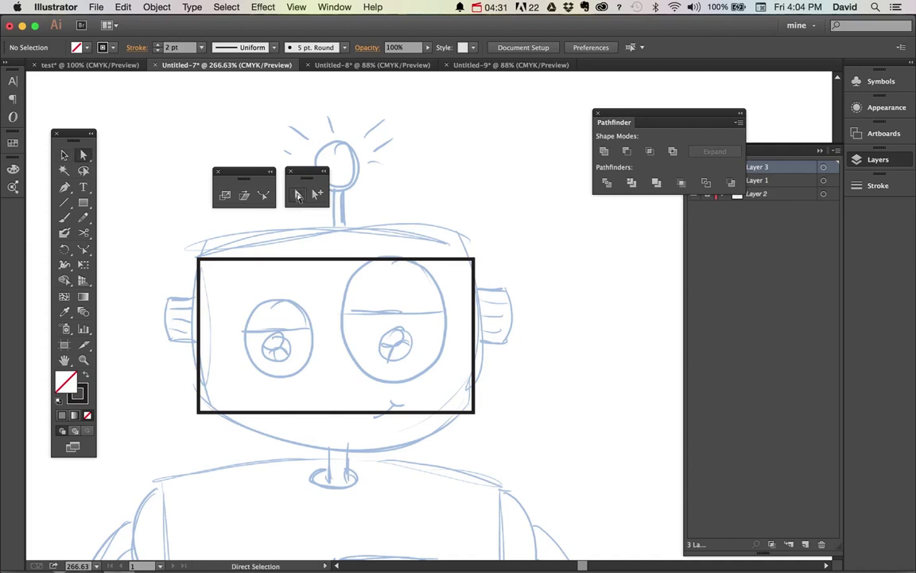
left_click(317, 260)
left_click(264, 195)
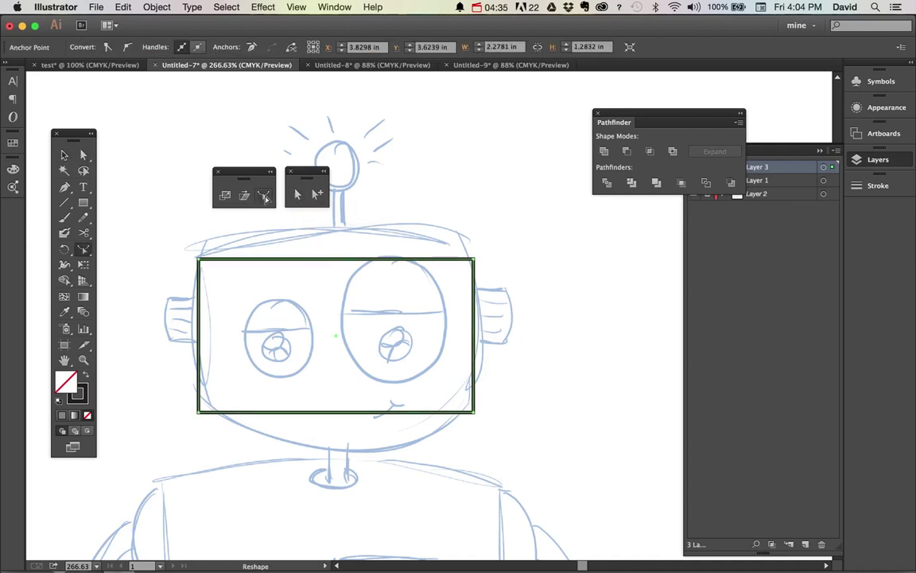
left_click_drag(336, 264, 344, 232)
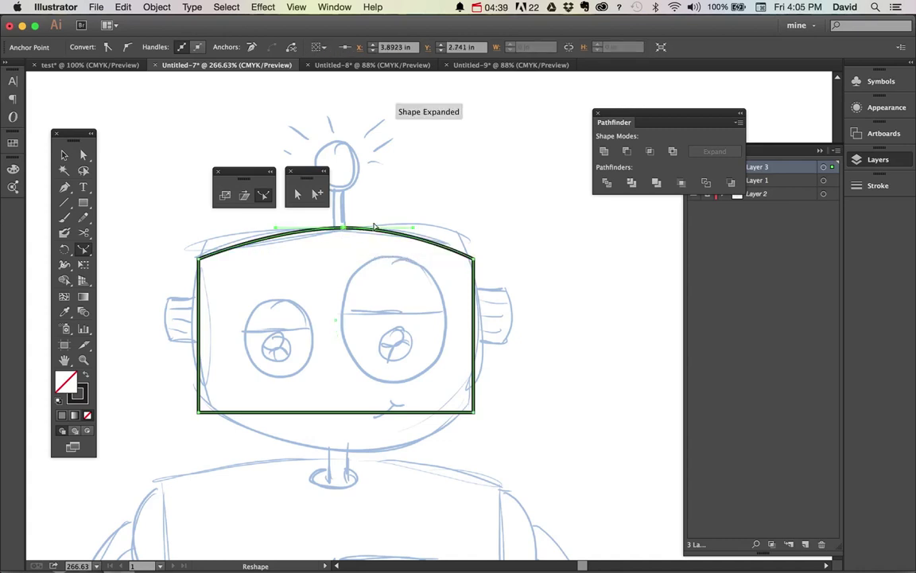
Curve the rectangle's right edge outward.
left_click(299, 194)
left_click(443, 264)
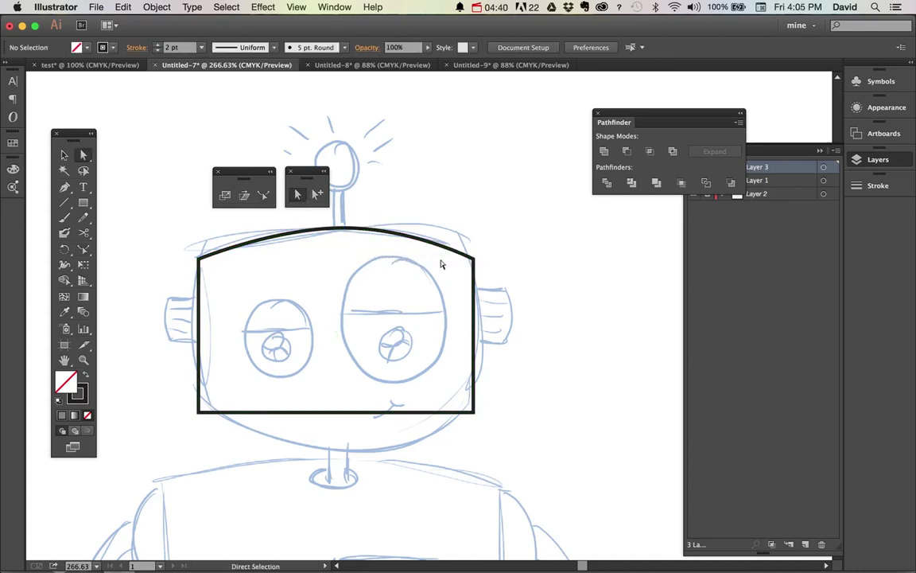
left_click(474, 326)
left_click(265, 196)
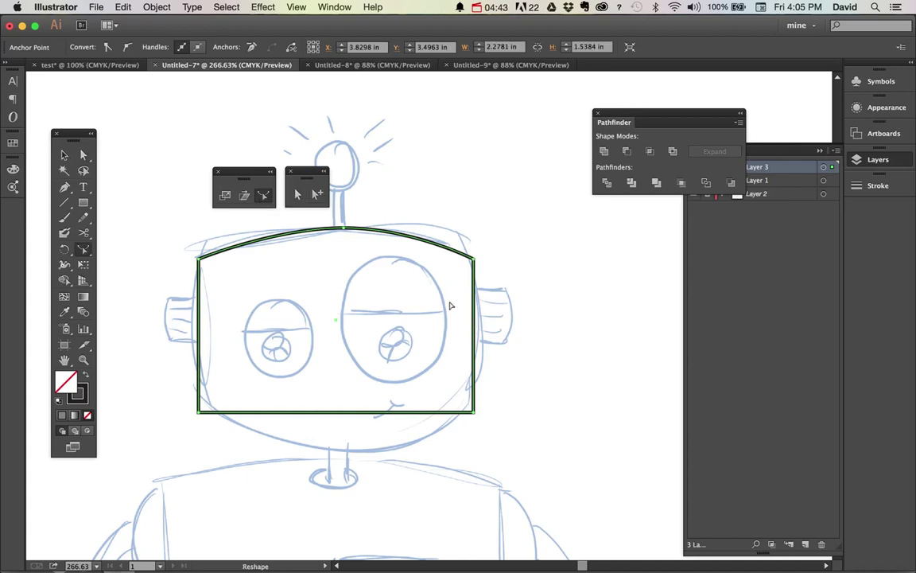
left_click_drag(475, 333, 488, 338)
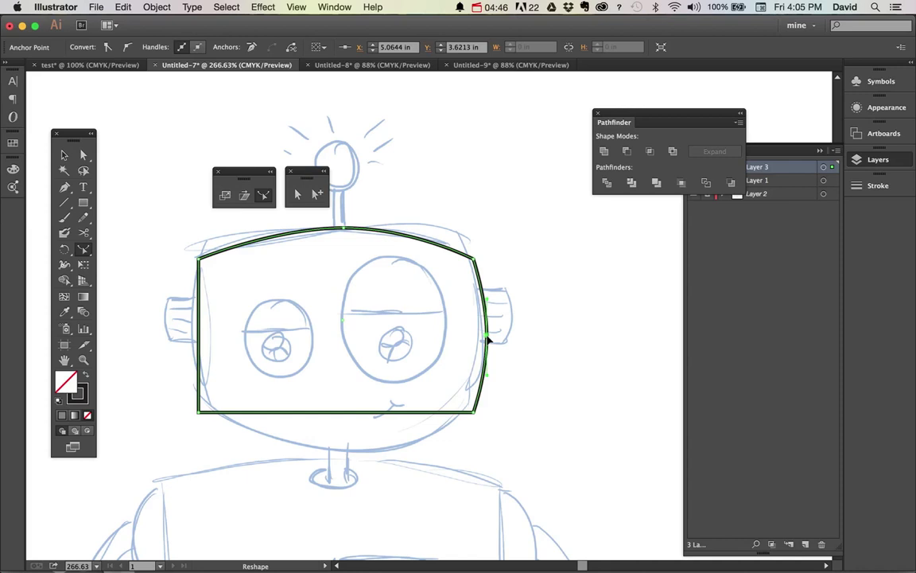
Curve the outline's bottom edge downward and bulge its left edge outward.
left_click(523, 383)
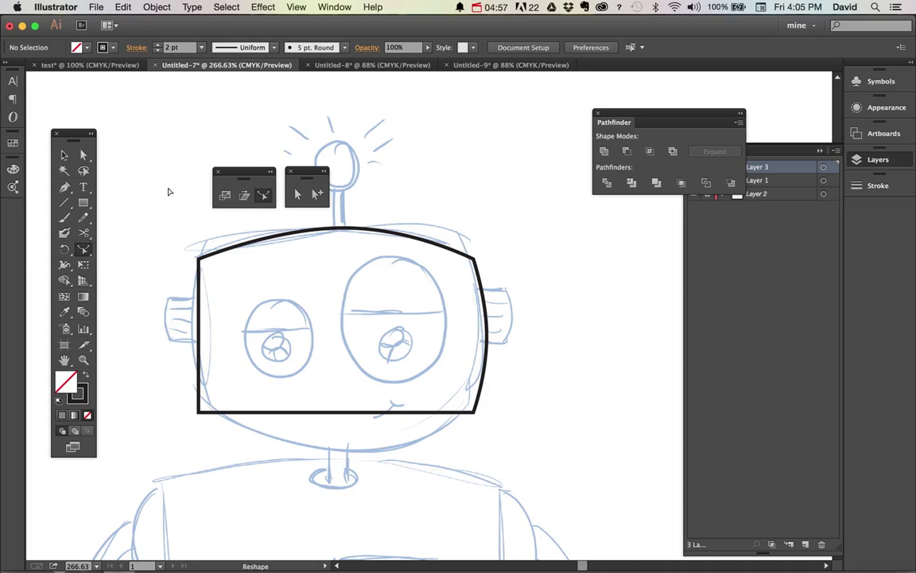
scroll(344, 369, "down", 1)
left_click(342, 413)
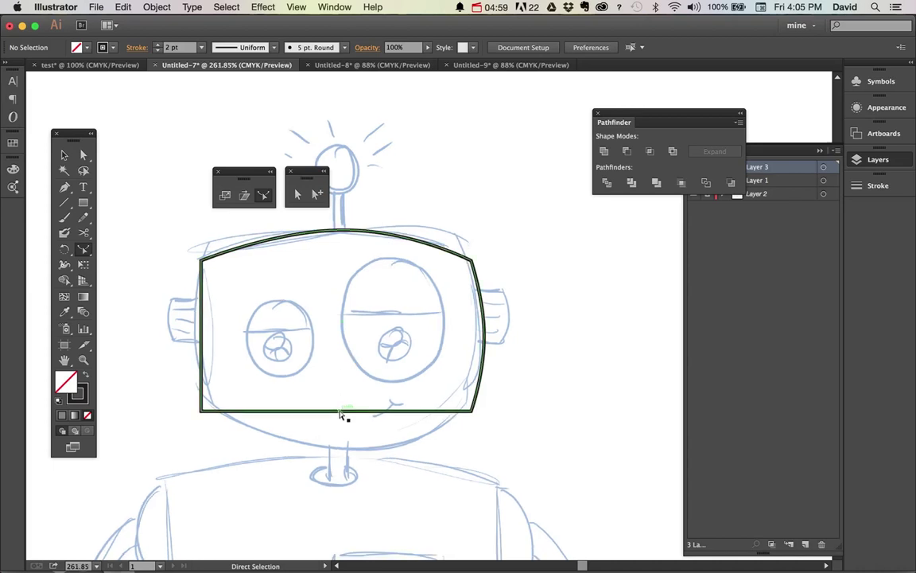
left_click_drag(342, 413, 348, 452)
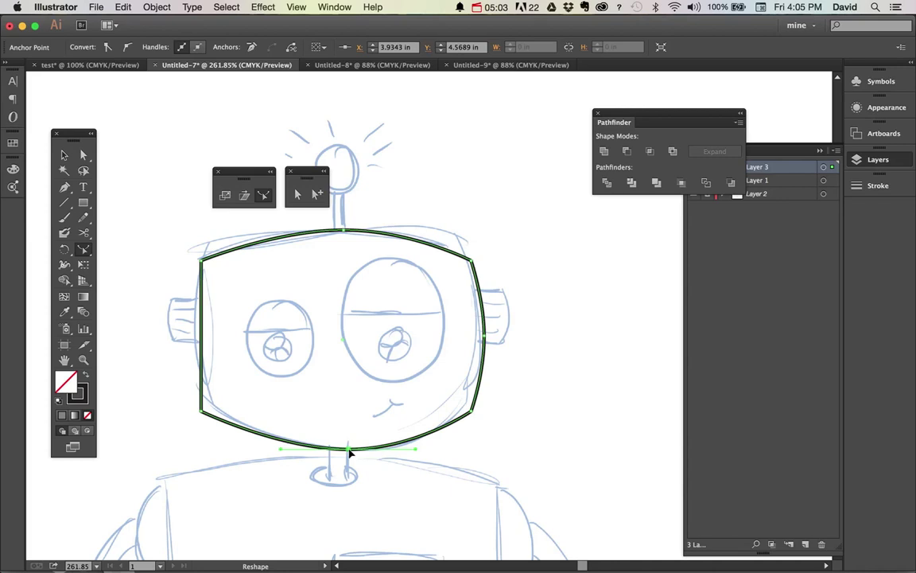
left_click(204, 347, "super")
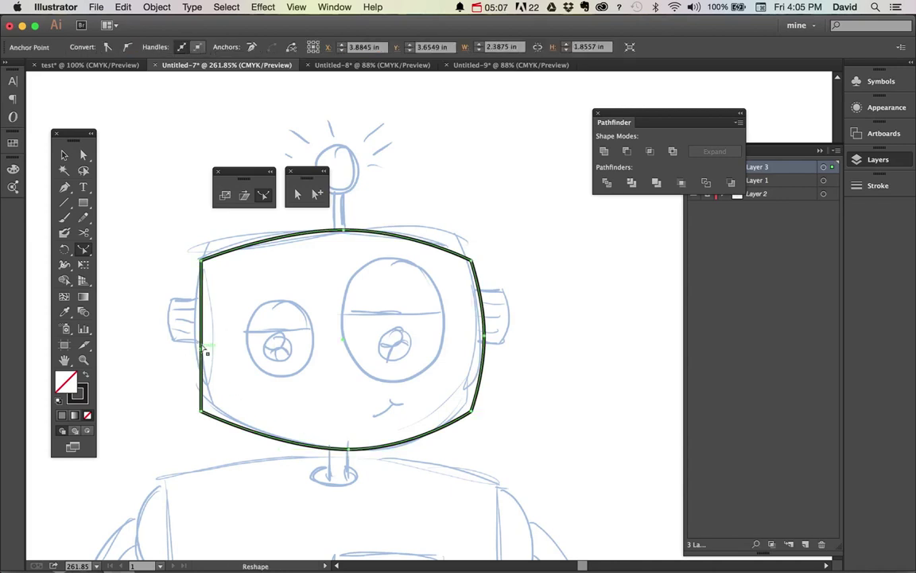
left_click_drag(204, 347, 183, 336)
key("v")
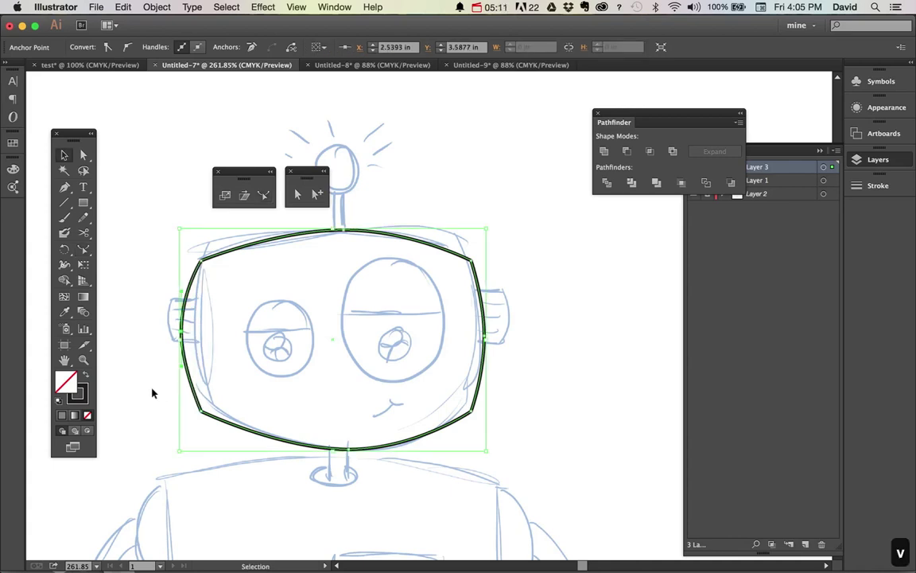
left_click(153, 393)
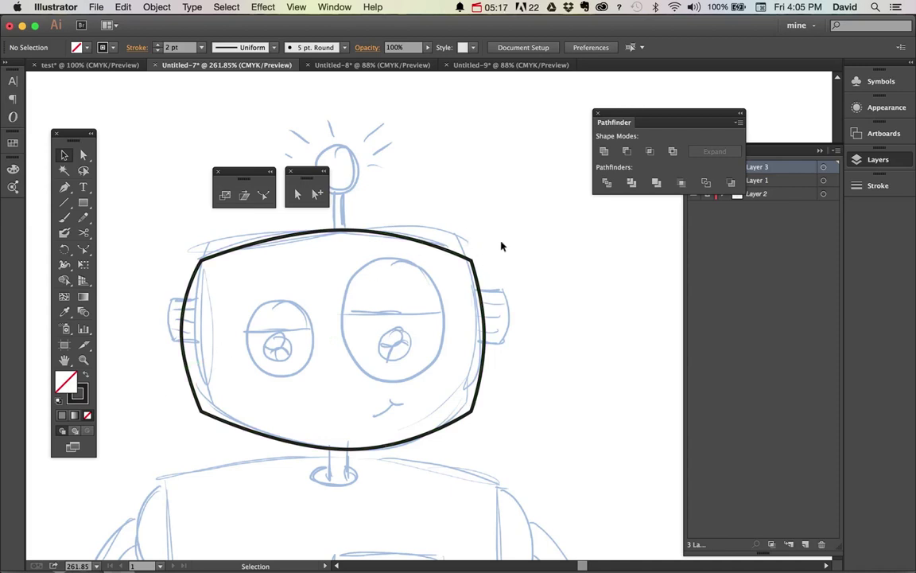
Drag Live Corner widgets to round the top-right, lower-left and upper-left corners of the head outline.
key("a")
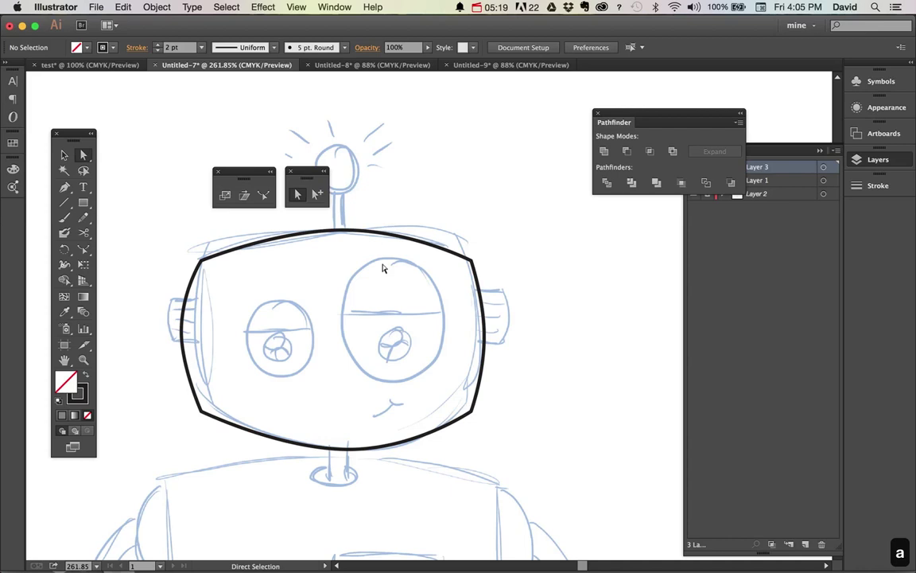
left_click_drag(487, 249, 454, 280)
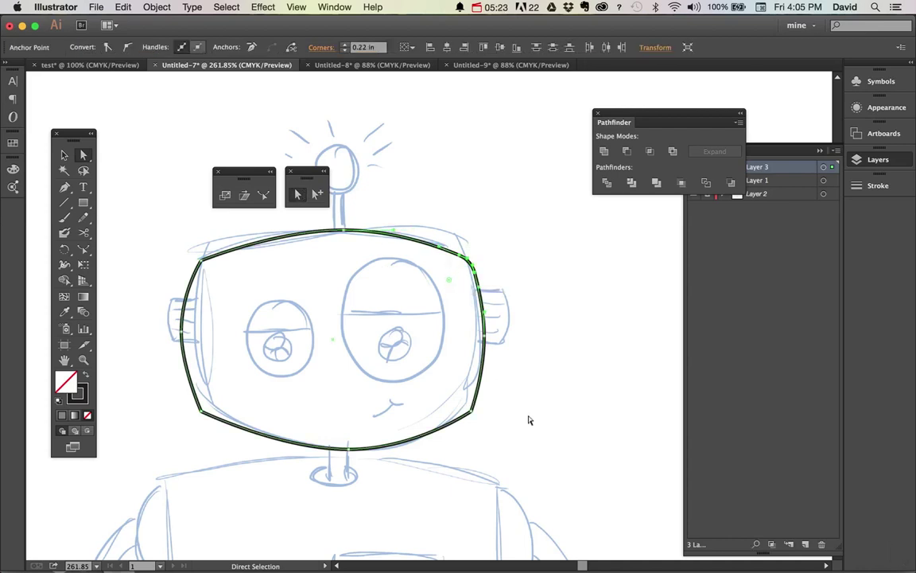
left_click_drag(490, 427, 449, 395)
left_click_drag(213, 434, 221, 403)
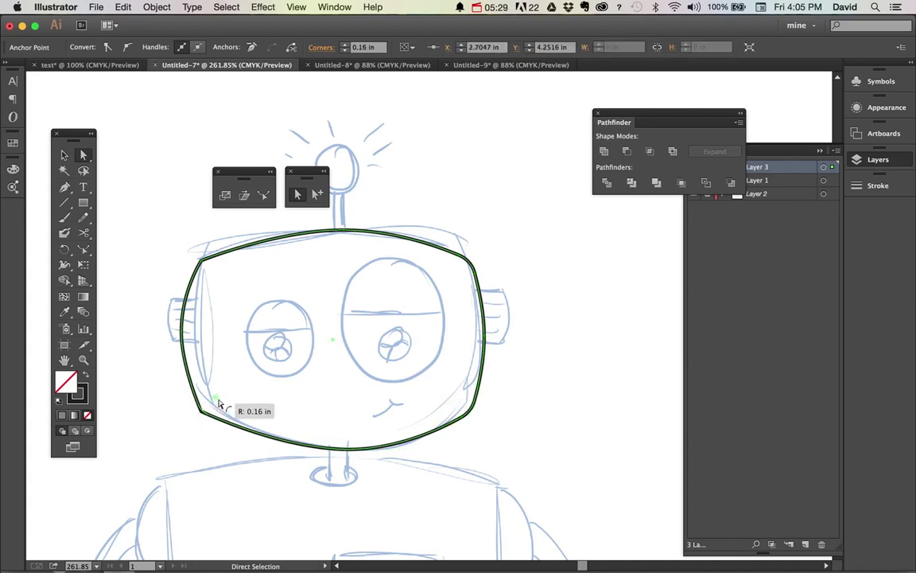
left_click_drag(193, 247, 205, 283)
left_click(164, 258)
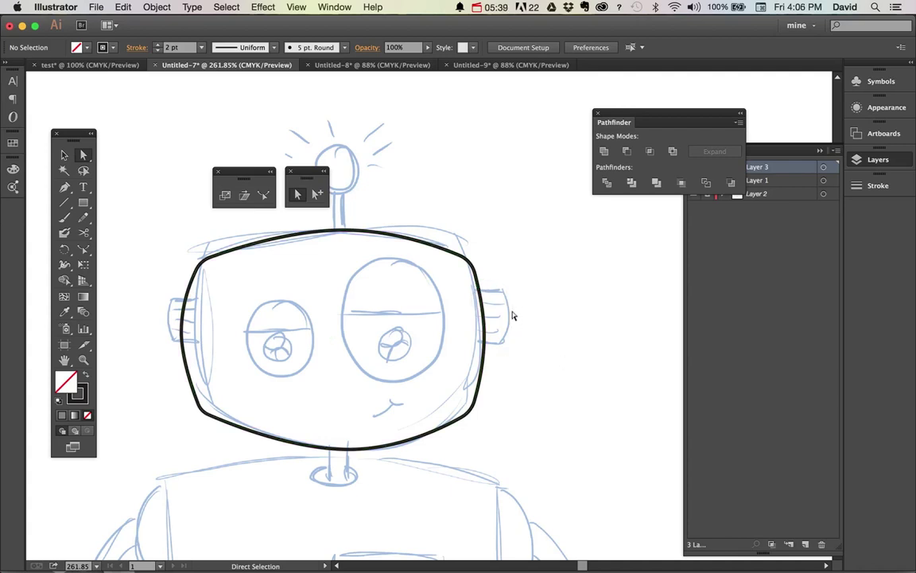
Zoom in and draw a tall rectangle over the right ear.
left_click_drag(509, 342, 543, 393)
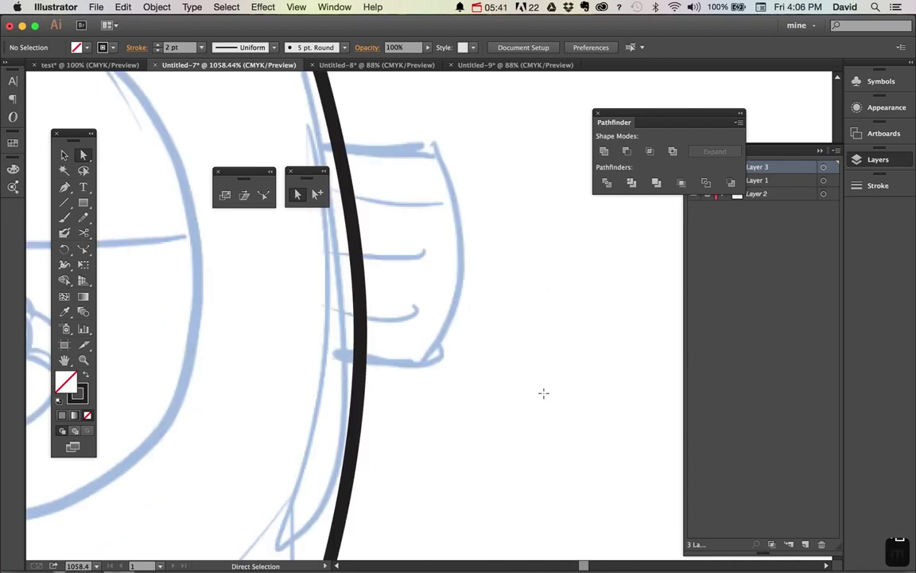
key("m")
left_click_drag(340, 151, 430, 365)
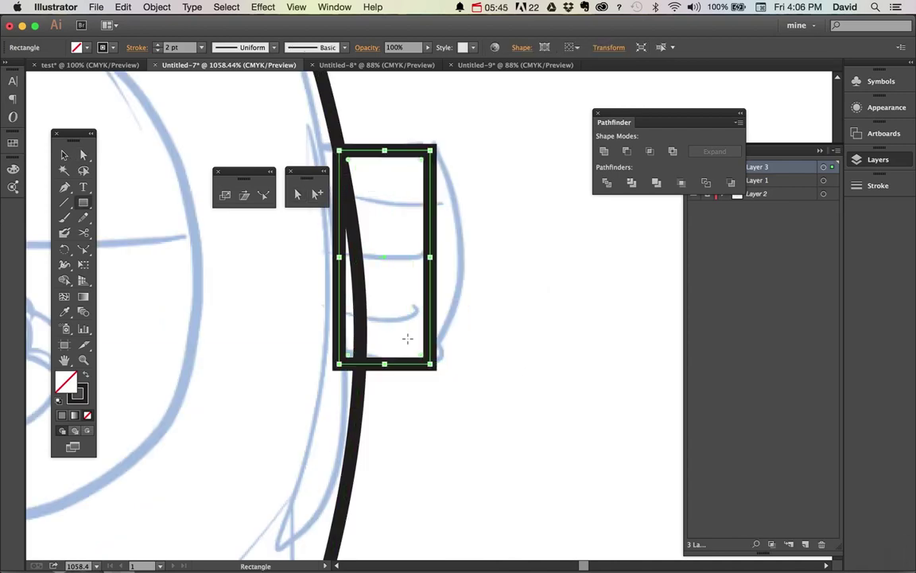
Bend the ear rectangle's right edge outward with the Reshape tool.
left_click(264, 195)
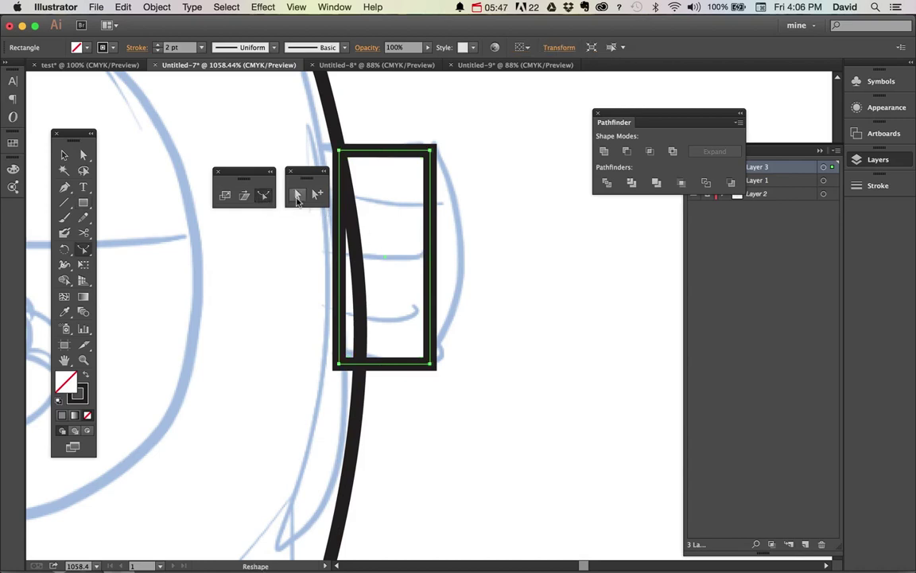
left_click(297, 198)
left_click(449, 266)
left_click(431, 263)
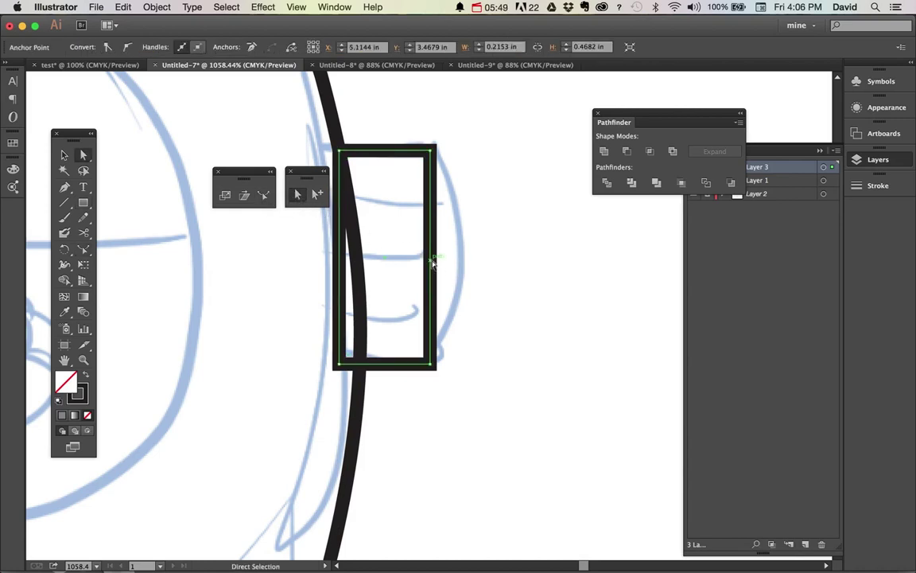
left_click(264, 195)
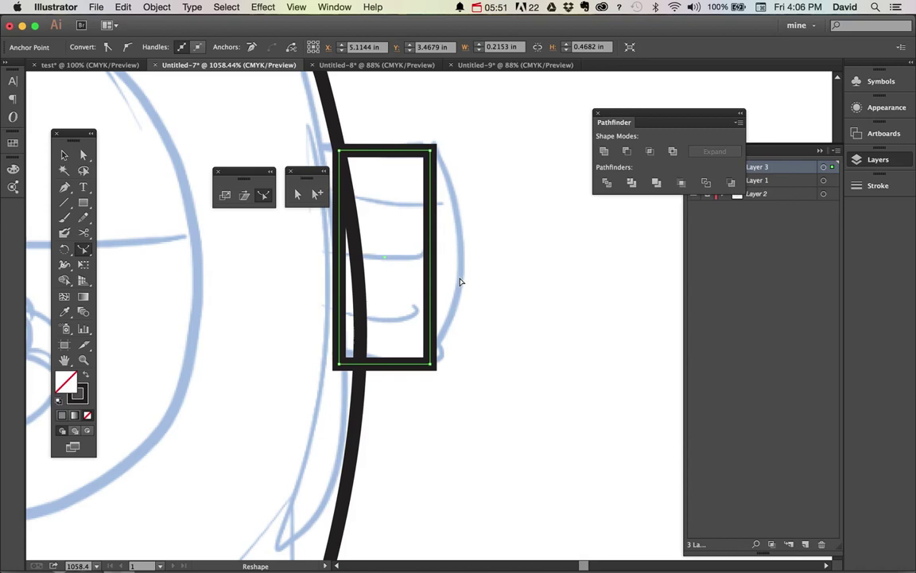
left_click_drag(433, 274, 470, 269)
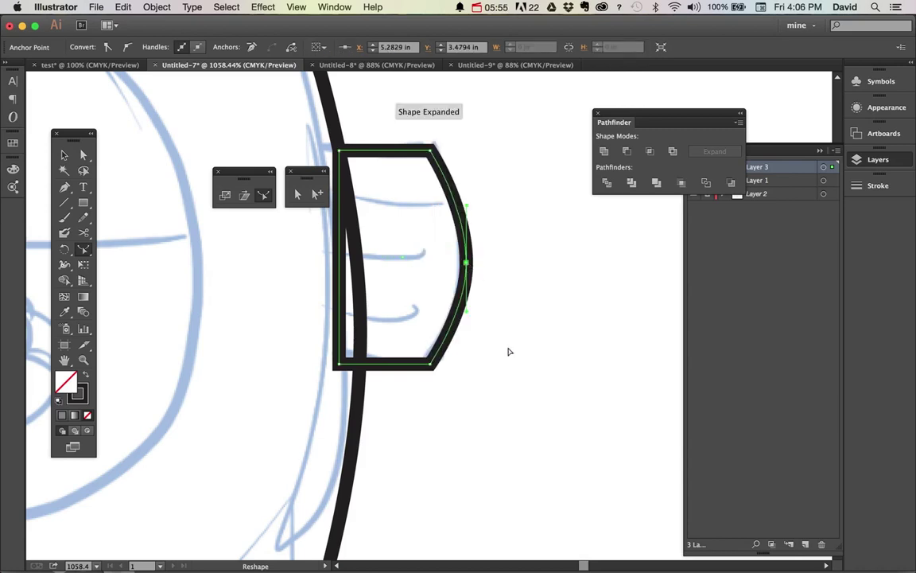
Deselect the ear and zoom the view onto the robot's head.
key("v")
left_click(509, 352)
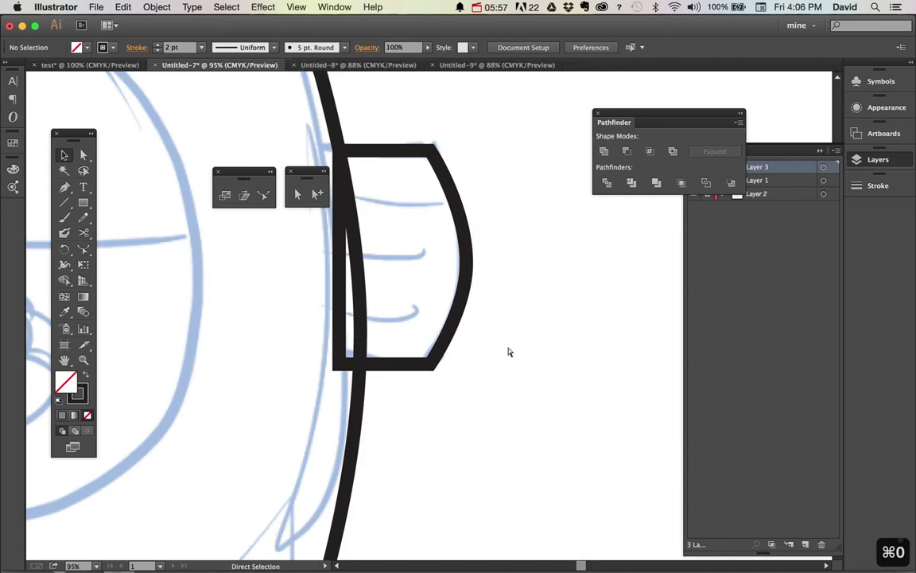
key("super+0")
key("super+space")
left_click_drag(495, 151, 321, 307)
Copy the right ear to the left side, rotate it 180°, and nudge it against the head.
left_click(639, 328)
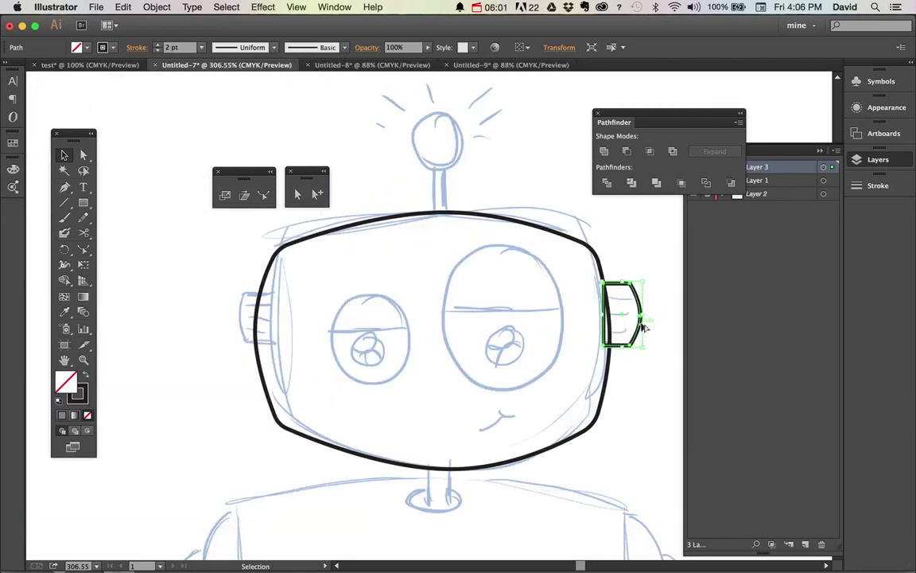
left_click_drag(626, 317, 196, 275)
key("r")
key("v")
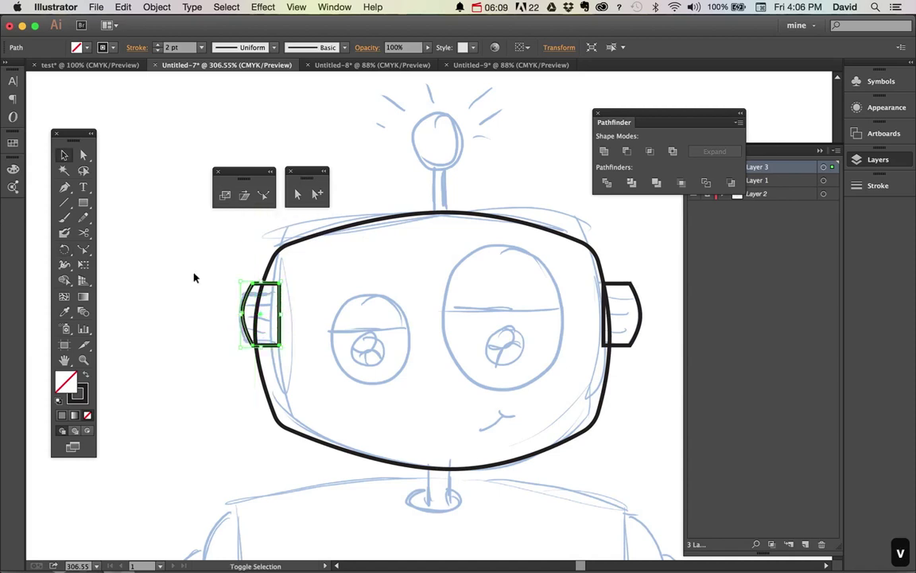
key("Left")
key("Left")
key("Left")
key("Left")
key("Left")
key("Left")
key("Left")
key("Left")
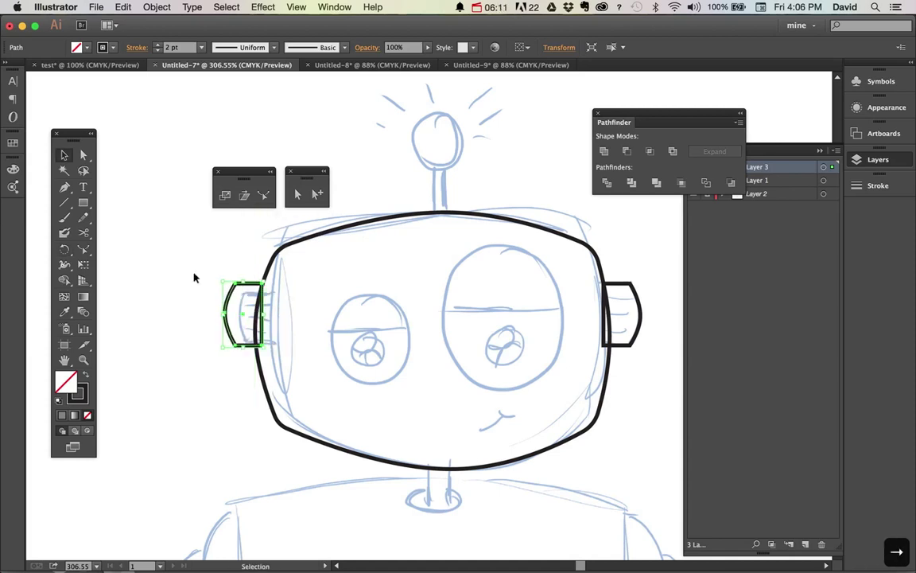
left_click(182, 282)
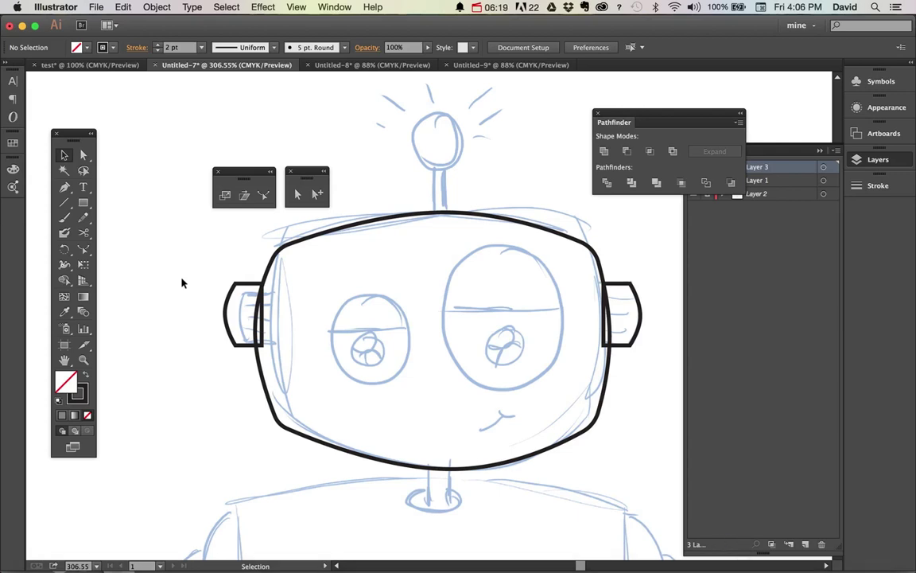
Draw a black ellipse over the right eye sketch and make it slightly shorter.
key("l")
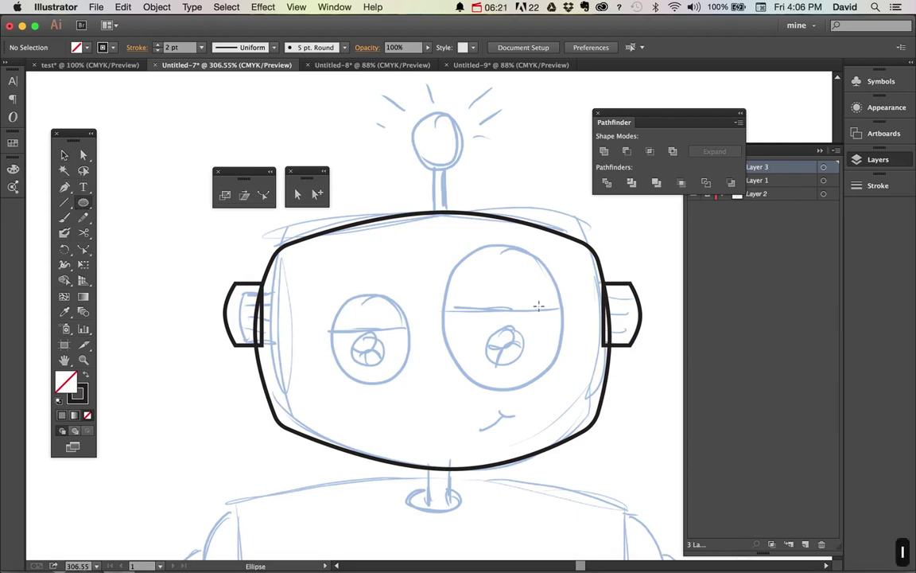
mouse_move(450, 238)
left_mouse_down()
mouse_move(499, 370)
mouse_move(565, 399)
mouse_move(567, 388)
left_mouse_up()
key("v")
left_click_drag(511, 243, 509, 245)
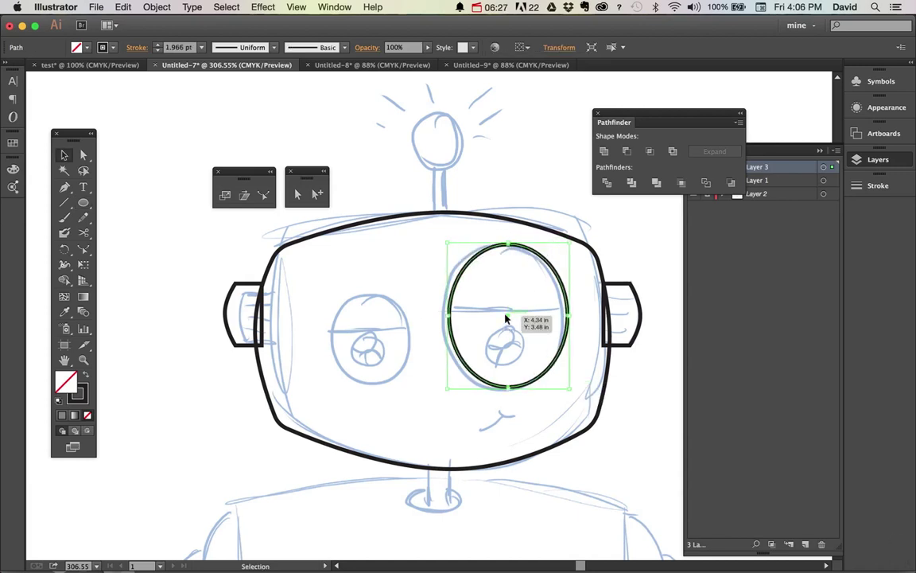
Copy the ellipse to the left eye, then shrink and lower it to fit the sketch.
left_click_drag(506, 319, 377, 322)
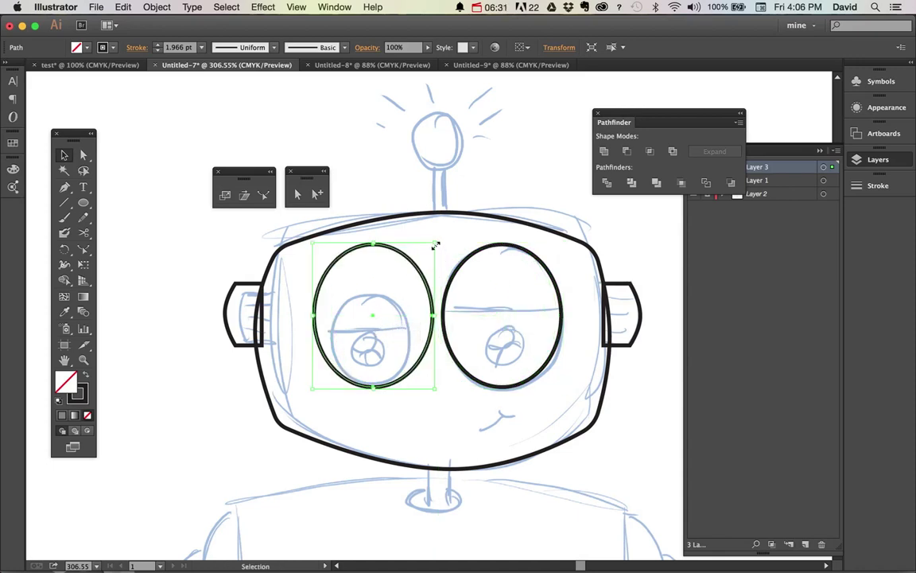
left_click_drag(435, 245, 409, 273)
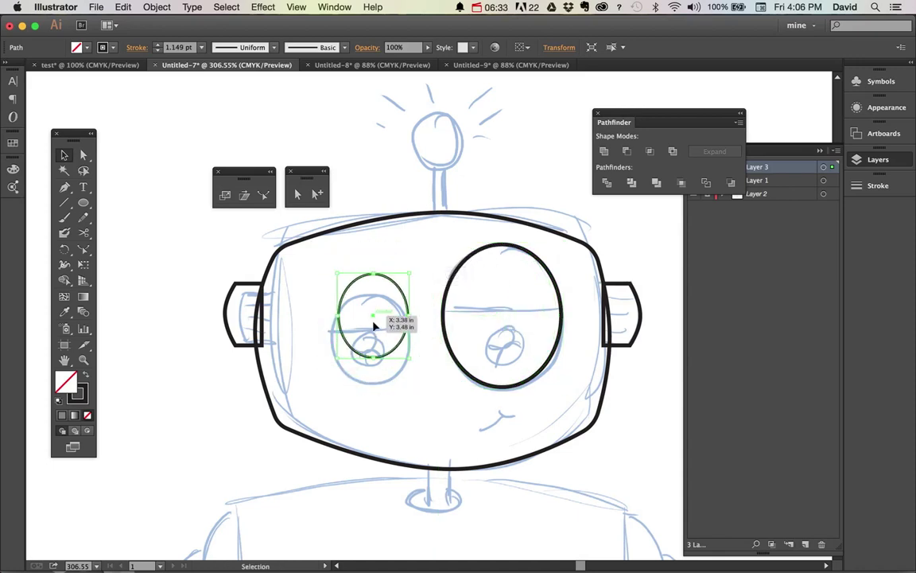
left_click_drag(373, 324, 369, 350)
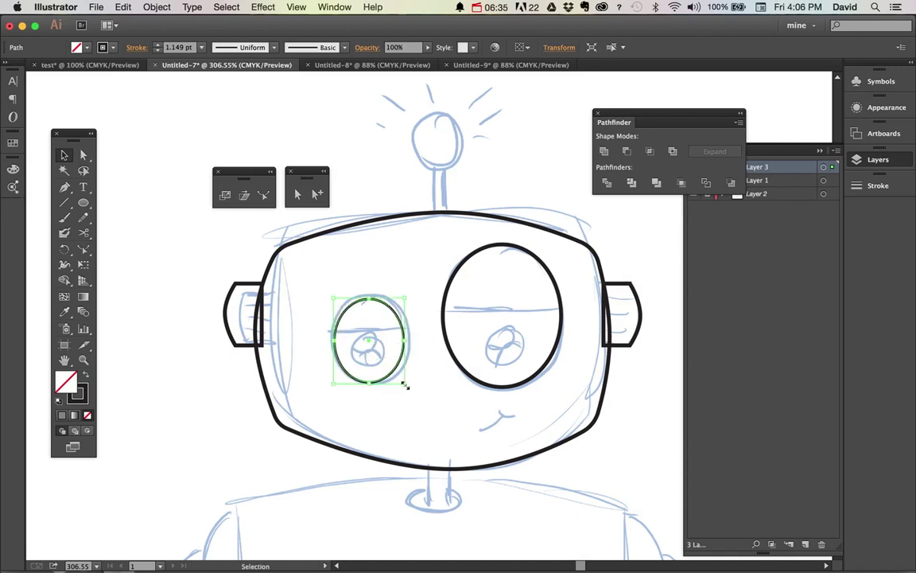
left_click_drag(404, 385, 411, 389)
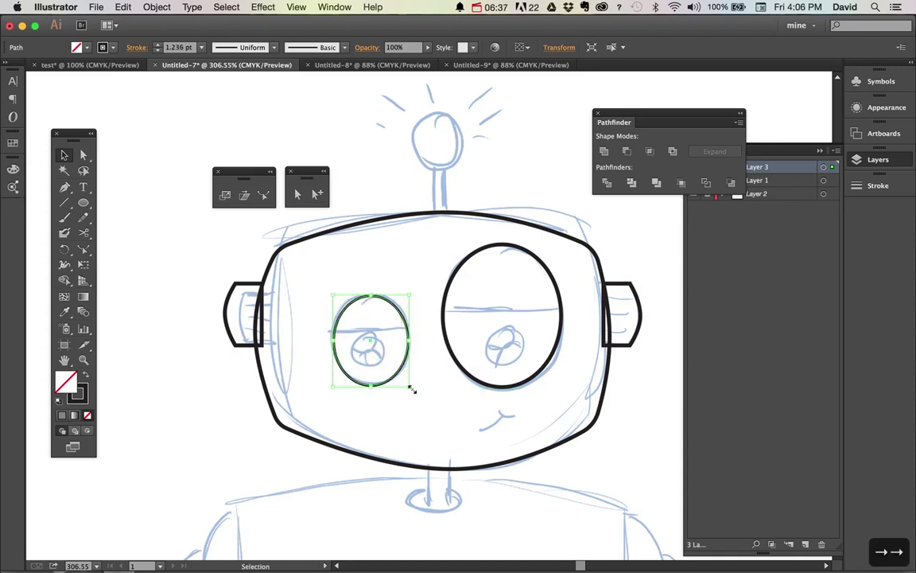
left_click(224, 404)
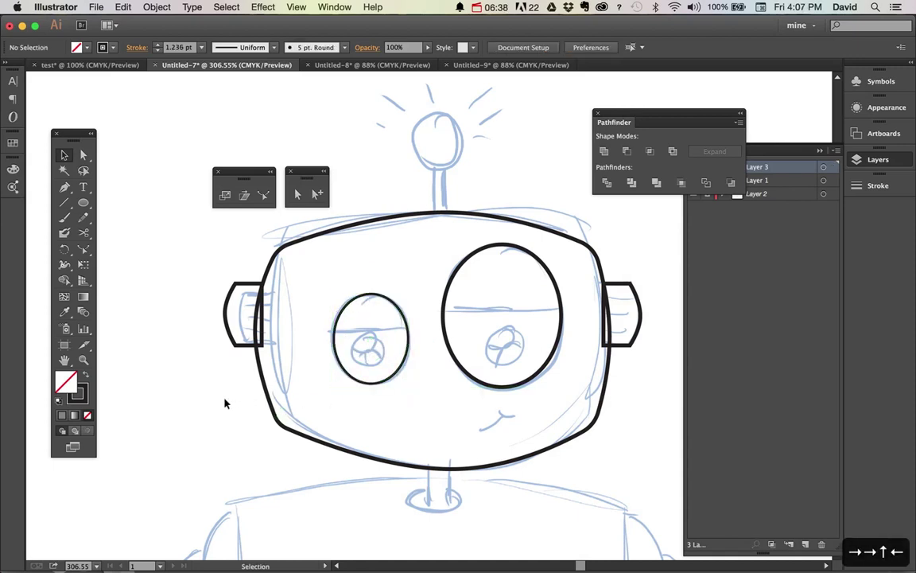
Try several stroke weights on the right-eye ellipse, settling around 1 pt.
left_click(459, 363)
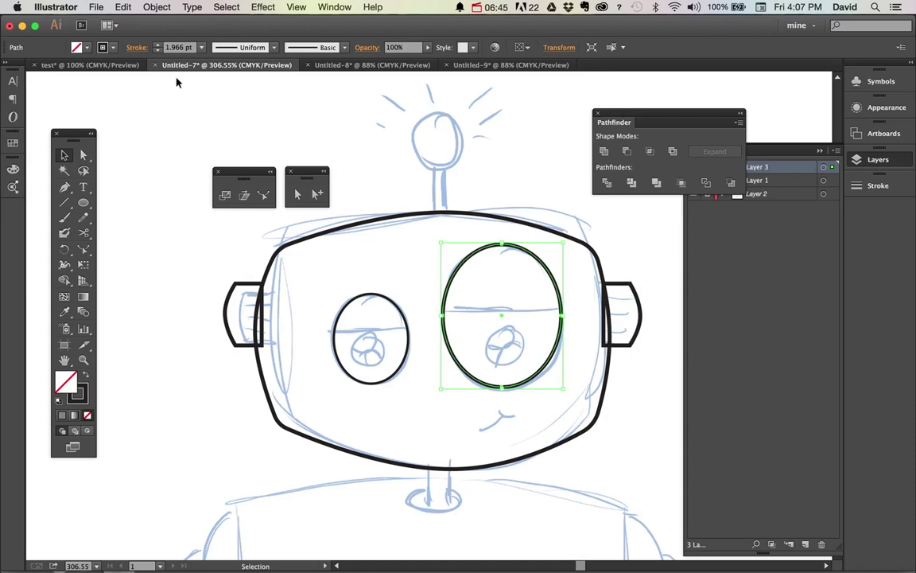
left_click(201, 48)
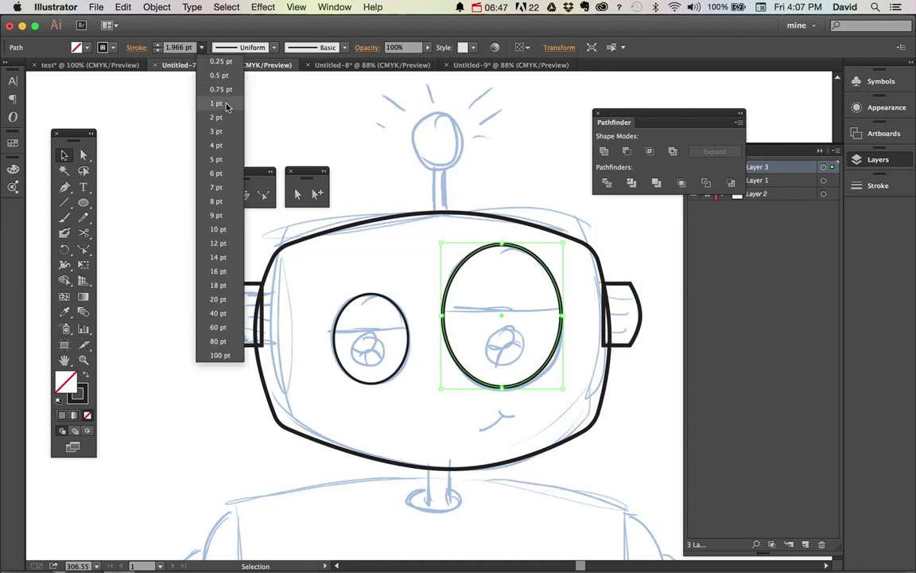
left_click(199, 91)
left_click(158, 45)
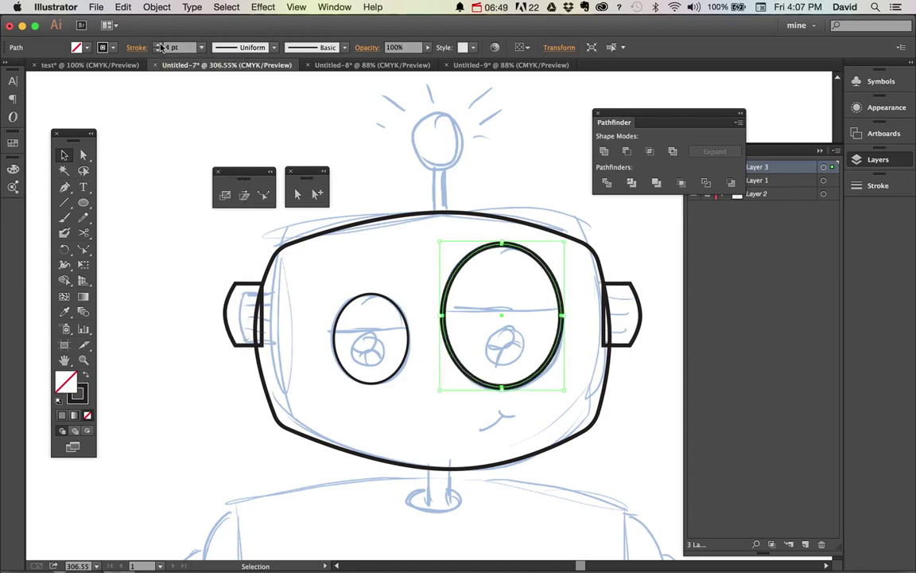
left_click(158, 44)
left_click(158, 44)
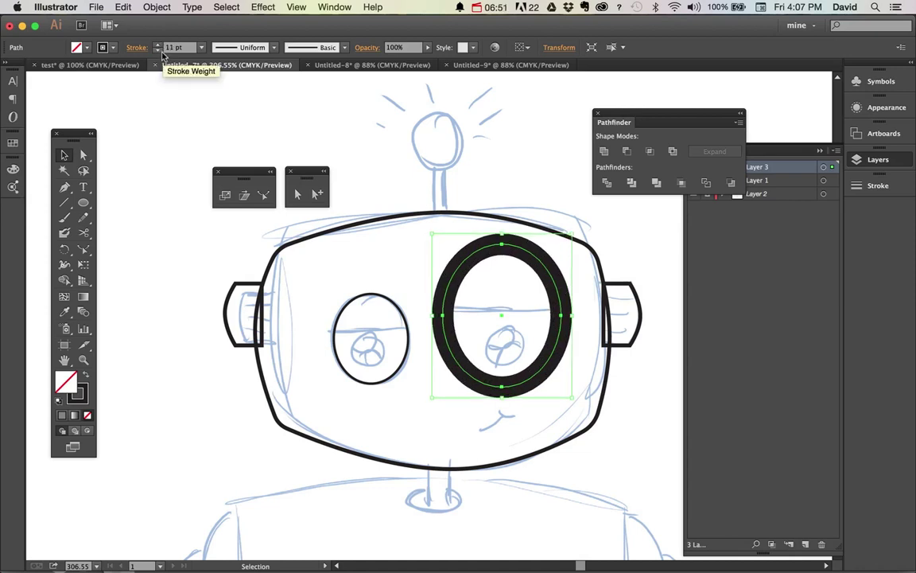
left_click(158, 50)
left_click(158, 50)
left_click(159, 50)
left_click(159, 50)
left_click(159, 50)
left_click(158, 50)
left_click(158, 50)
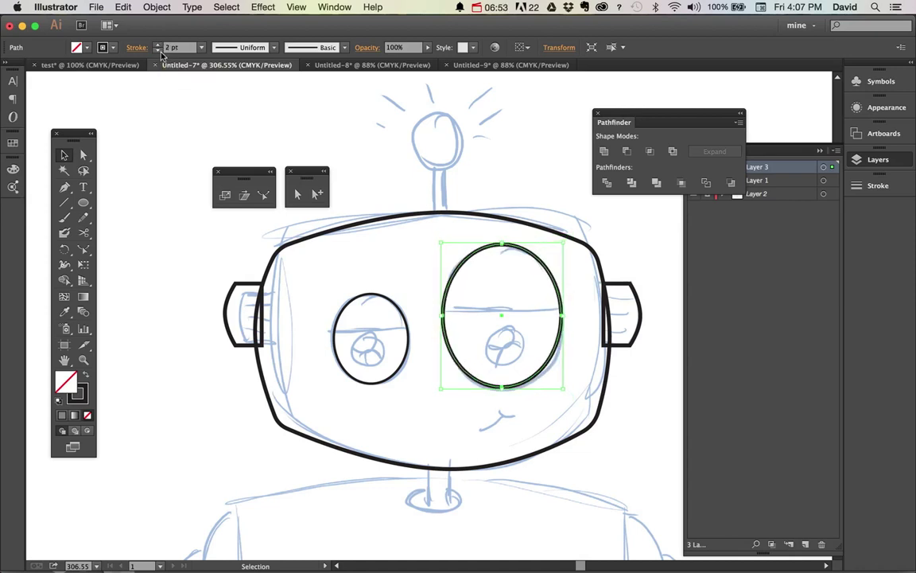
left_click(158, 50)
left_click(166, 226)
Compare with the head outline's stroke, then remove and restore the right eye's dark stroke.
left_click(380, 226)
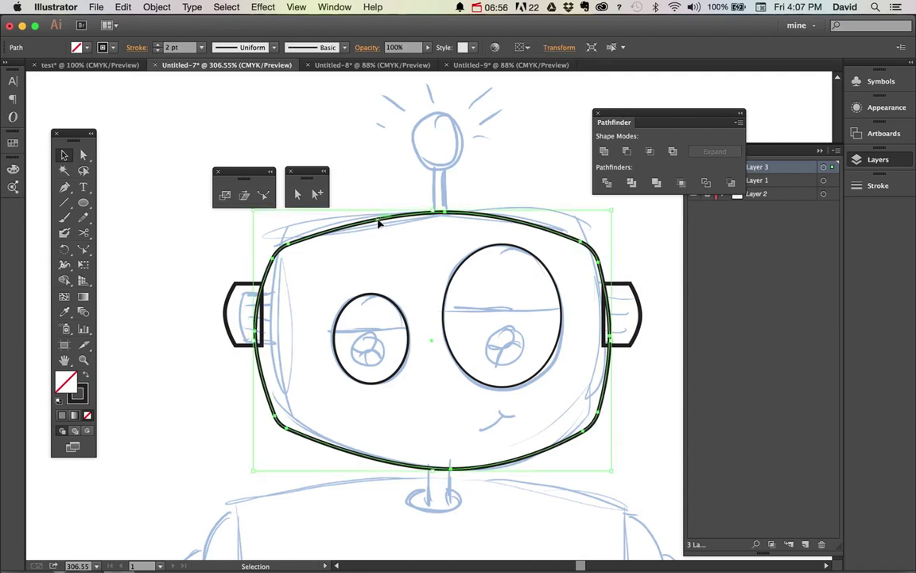
left_click(487, 249)
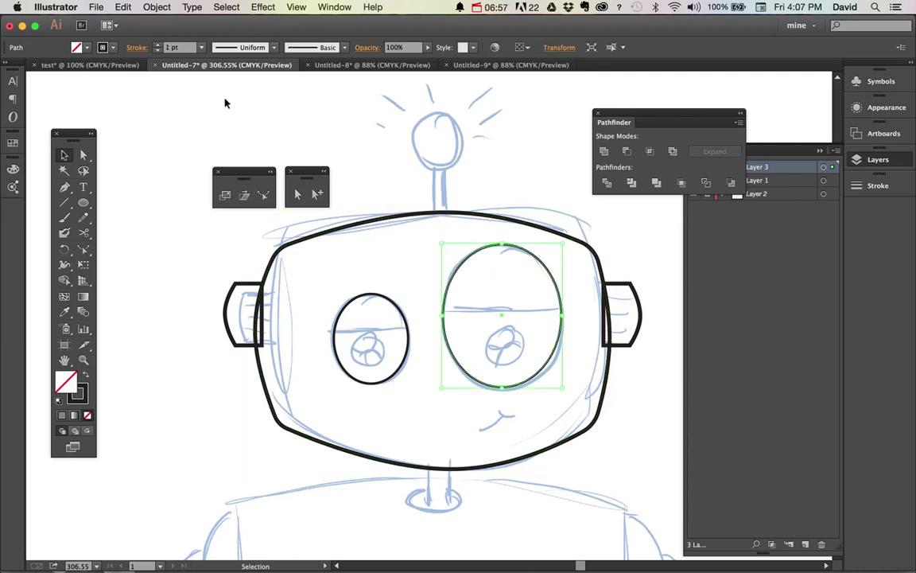
left_click(158, 50)
left_click(158, 45)
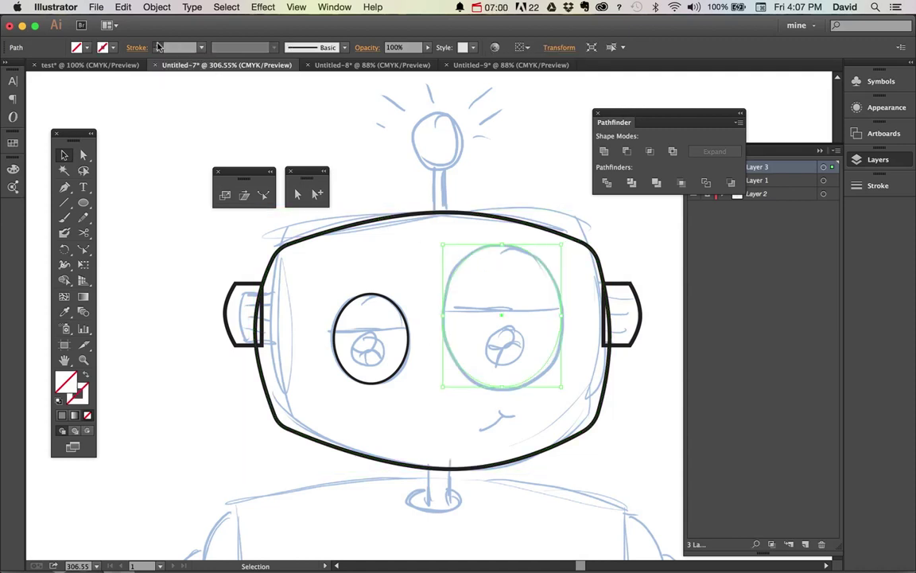
left_click(510, 294)
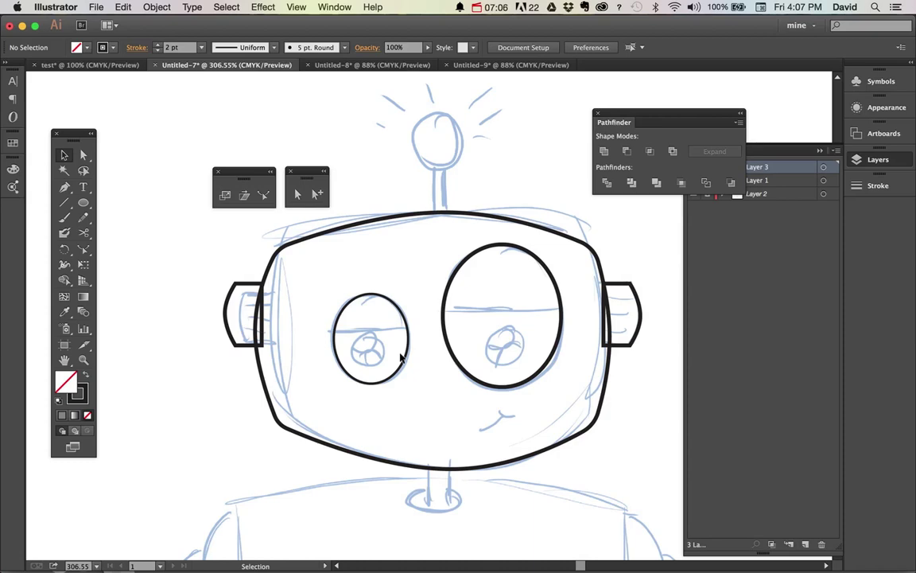
Turn off Scale Strokes & Effects in the General preferences.
left_click(55, 6)
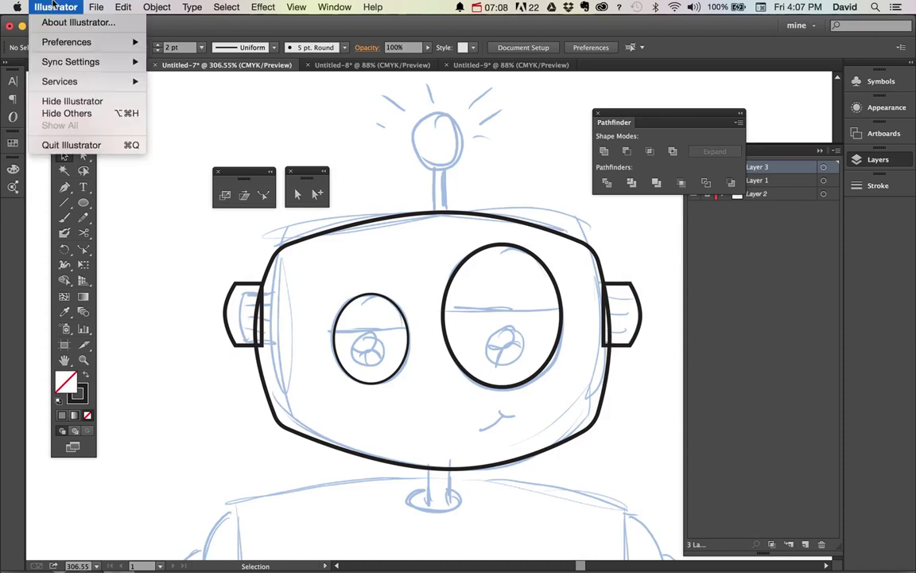
mouse_move(92, 42)
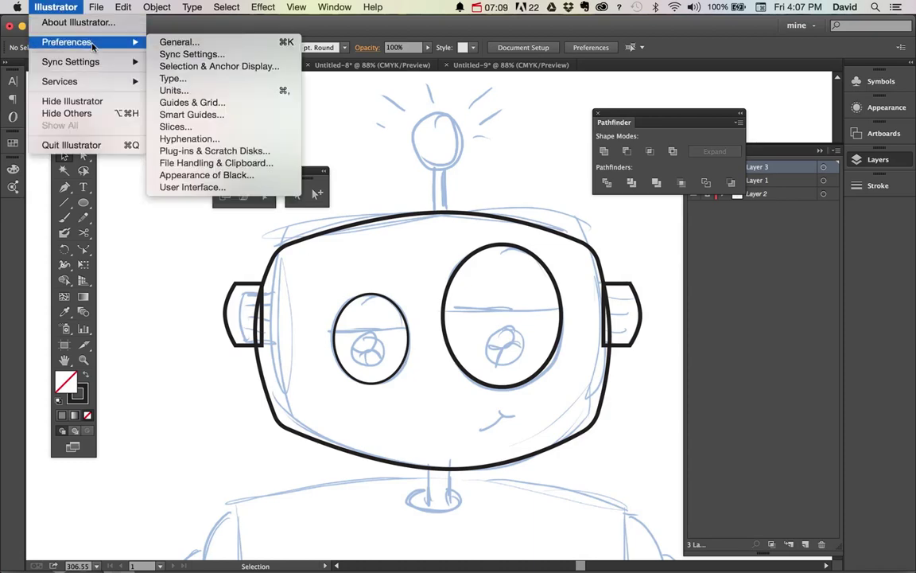
left_click(181, 42)
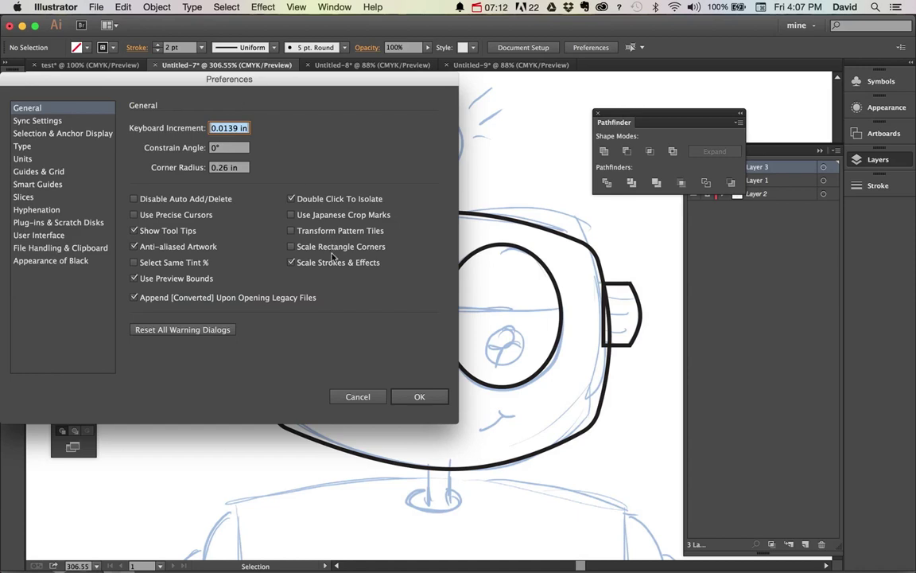
left_click(291, 263)
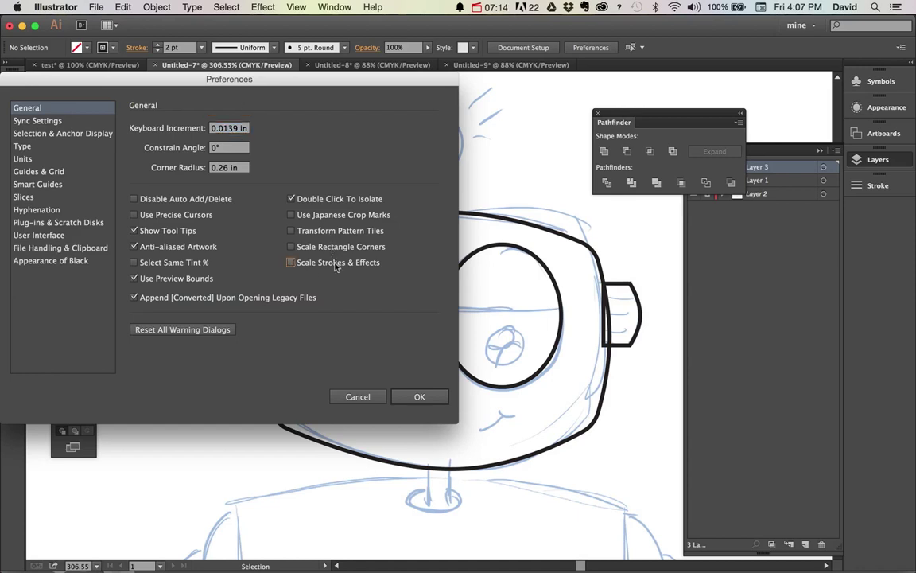
left_click(420, 396)
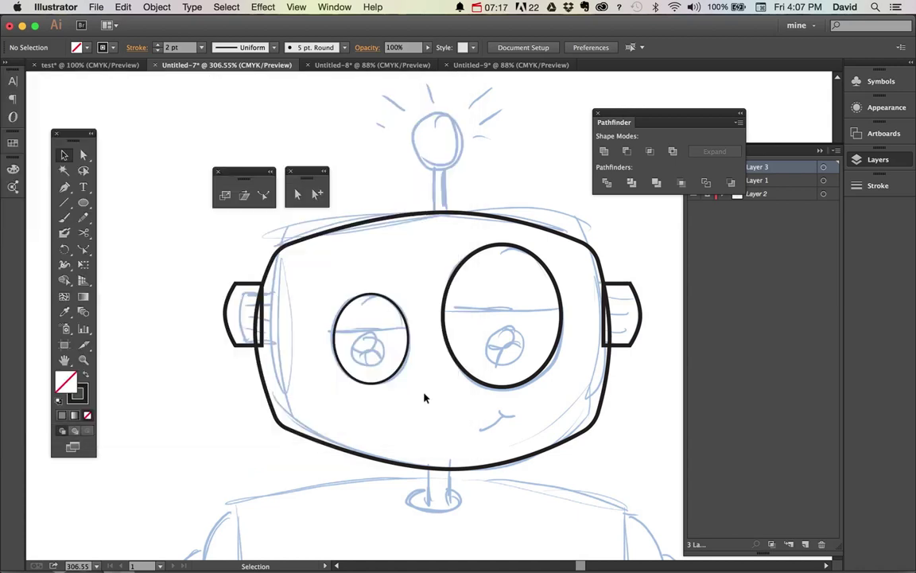
Replace the left eye with a shrunken copy of the right-eye ellipse, lowered onto the sketch.
left_click(408, 332)
key("BackSpace")
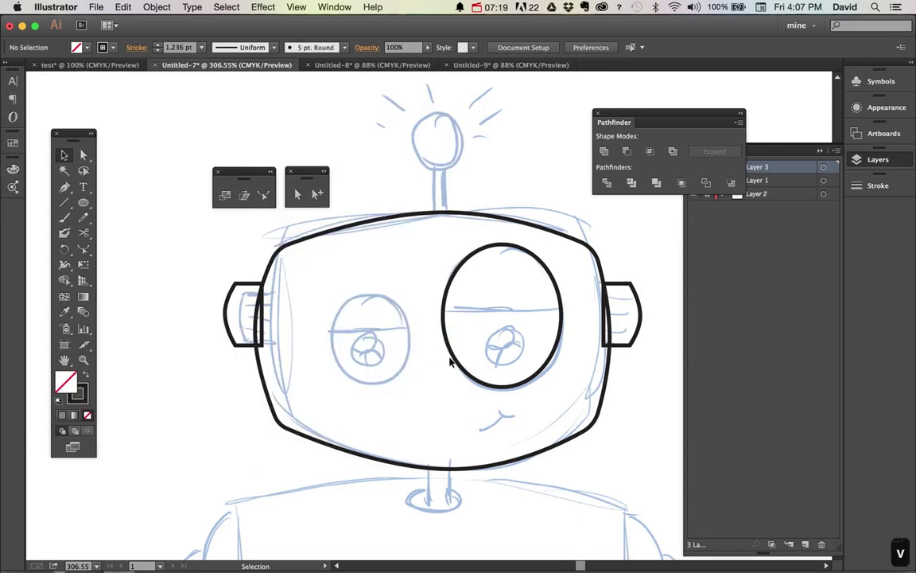
left_click_drag(446, 358, 327, 368)
left_click_drag(435, 388, 413, 363)
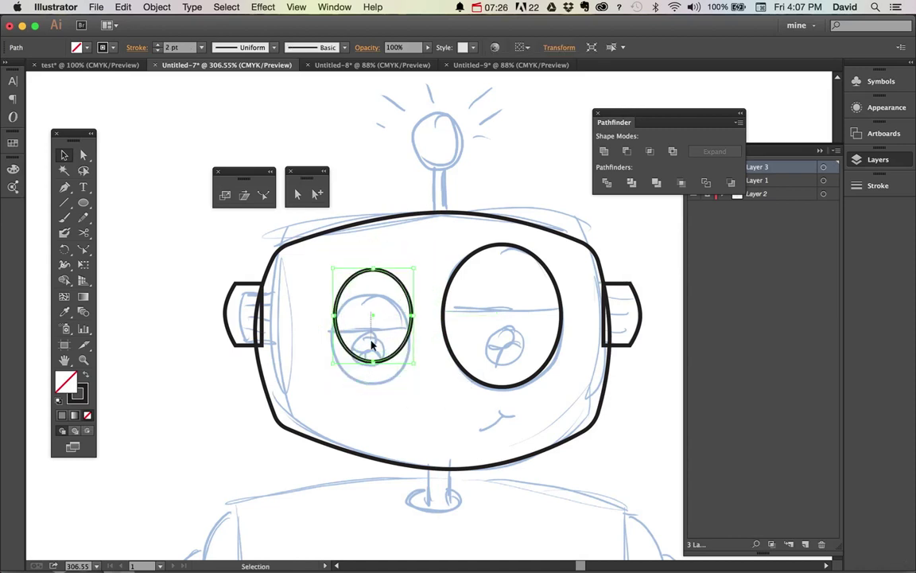
left_click(372, 344)
left_click_drag(390, 278, 393, 307)
left_click(164, 393)
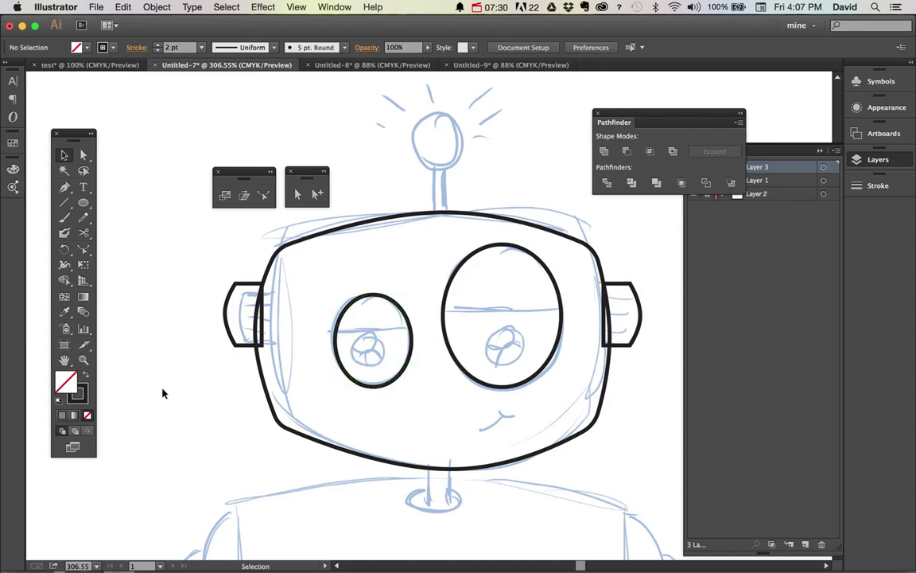
key("backslash")
Draw a horizontal eyelid line across the left eye and another across the right eye.
key("super+space")
left_click_drag(312, 276, 436, 419)
left_click_drag(296, 266, 559, 269)
left_click_drag(415, 318, 224, 319)
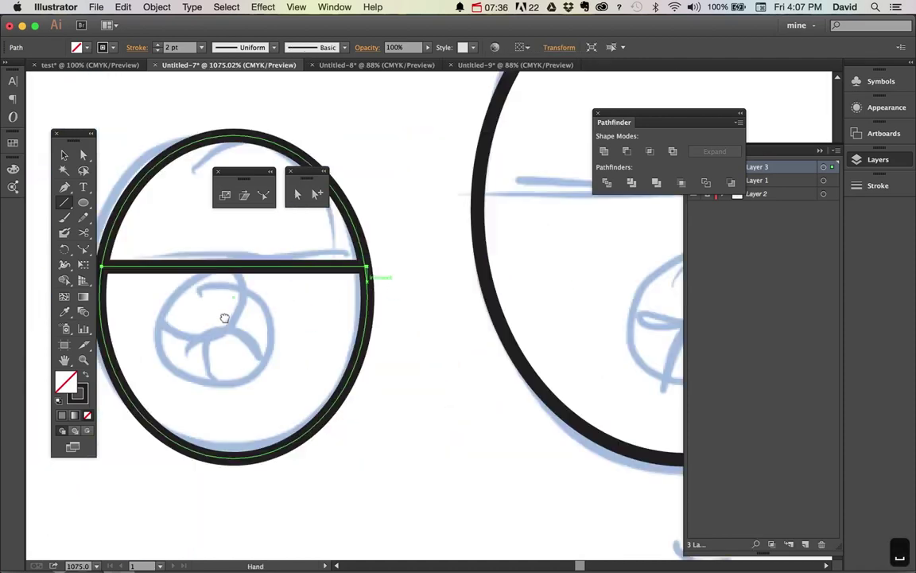
key("super+z")
key("super+equal")
left_click_drag(195, 247, 609, 248)
left_click(642, 395, "super")
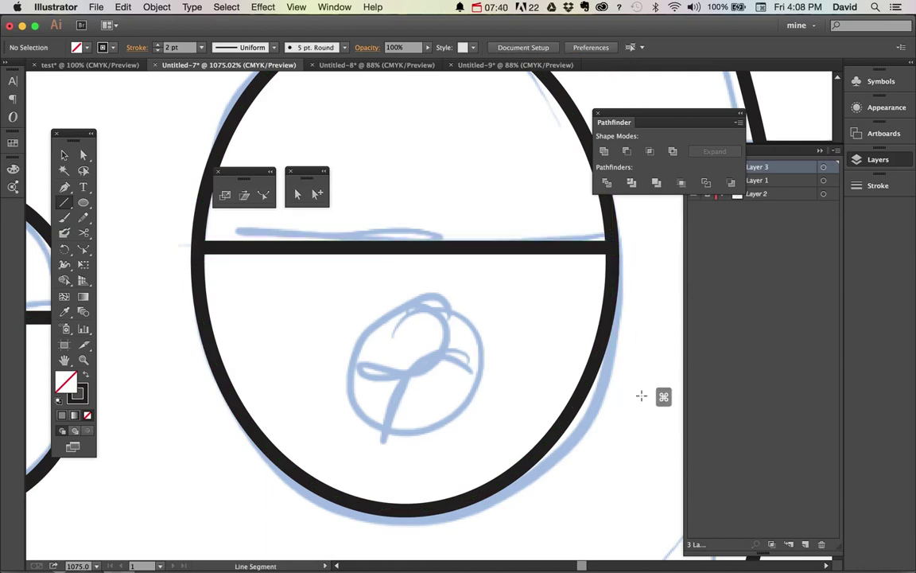
Draw a circle over the sketched pupil and nudge it into position with the arrow keys.
key("l")
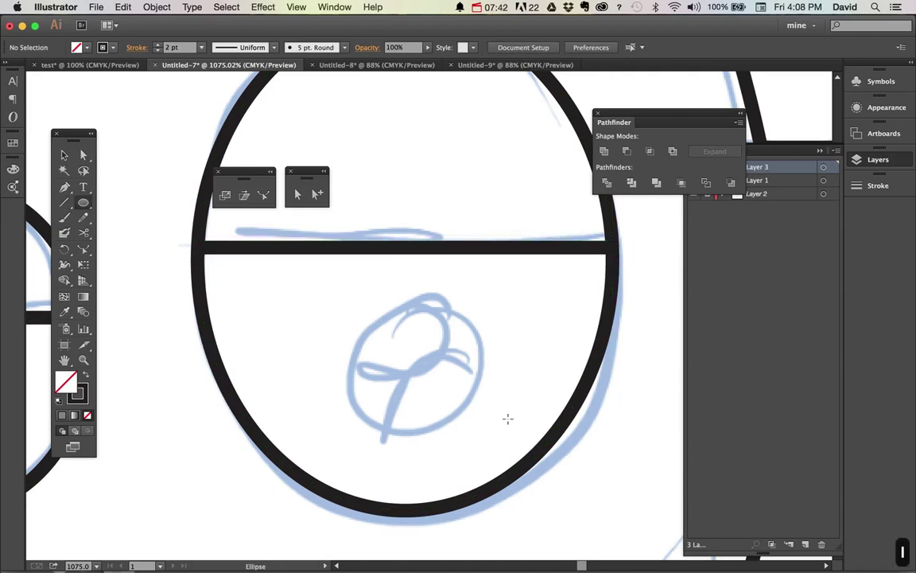
left_click_drag(354, 288, 498, 430)
key("v")
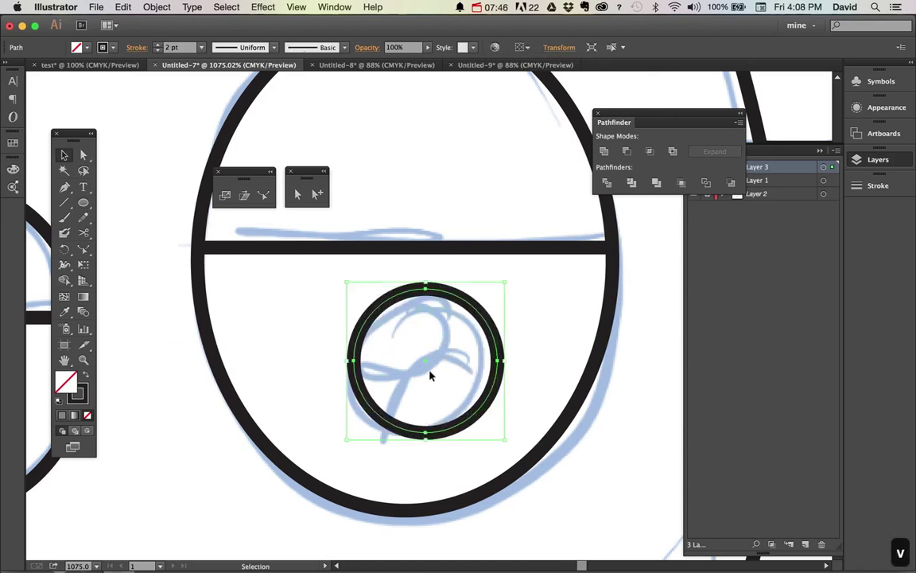
left_click(408, 365)
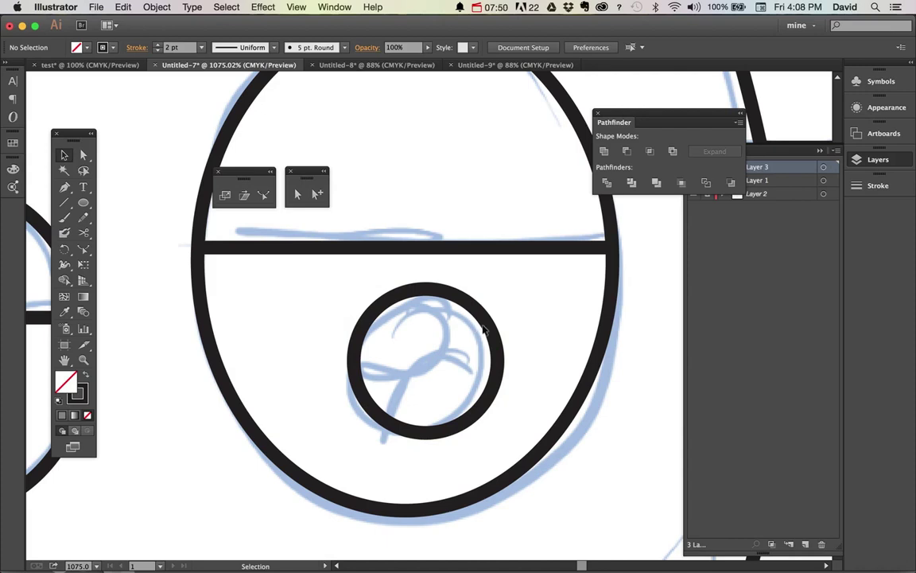
left_click(492, 326)
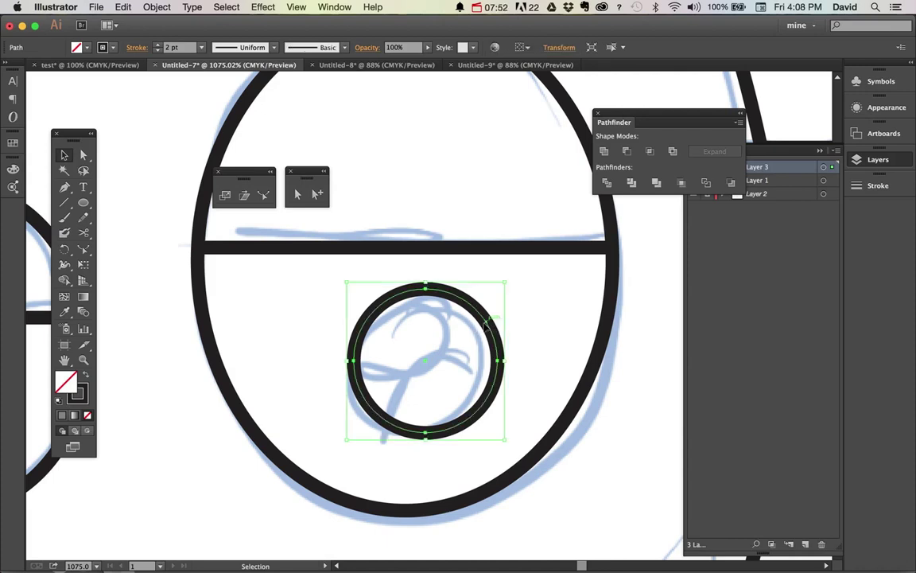
key("Left")
key("Left")
key("Down")
key("Right")
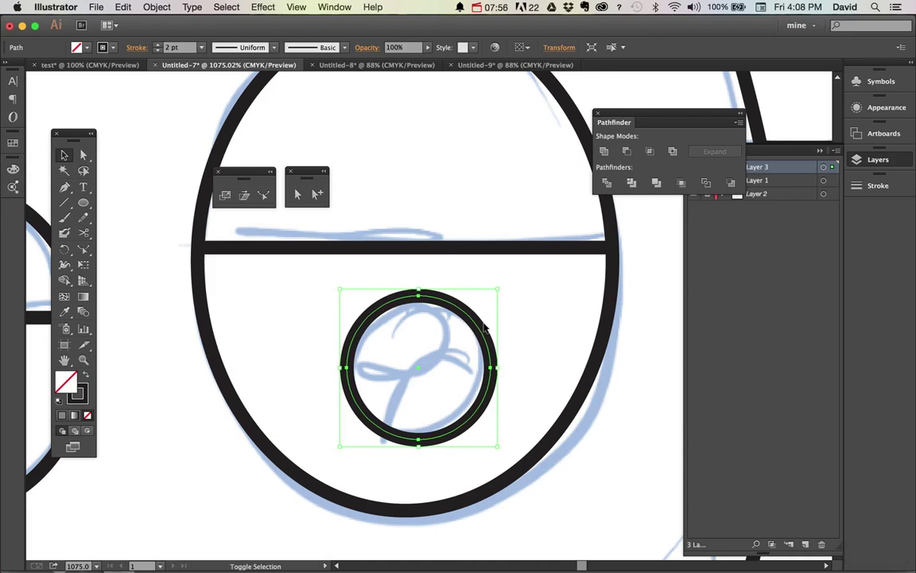
Make the pupil a solid black disc and add two small white highlight circles on it.
key("shift+x")
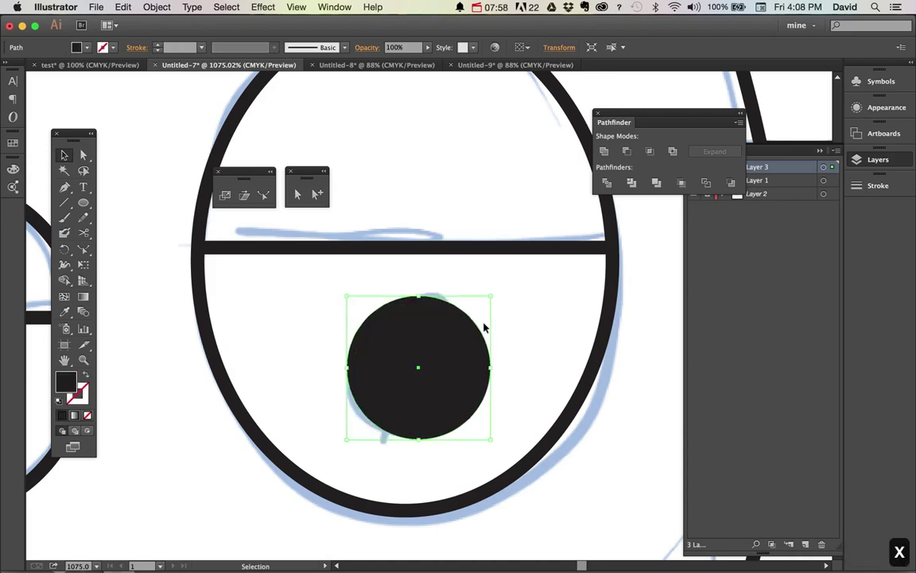
mouse_move(446, 369)
left_mouse_down()
mouse_move(431, 352)
mouse_move(465, 412)
mouse_move(464, 390)
mouse_move(436, 379)
left_mouse_up()
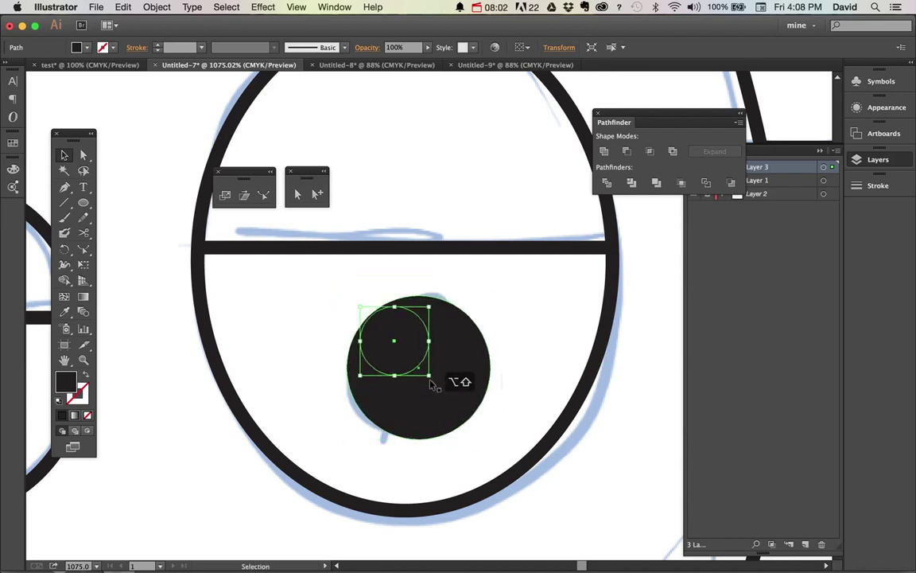
left_click_drag(400, 344, 400, 320)
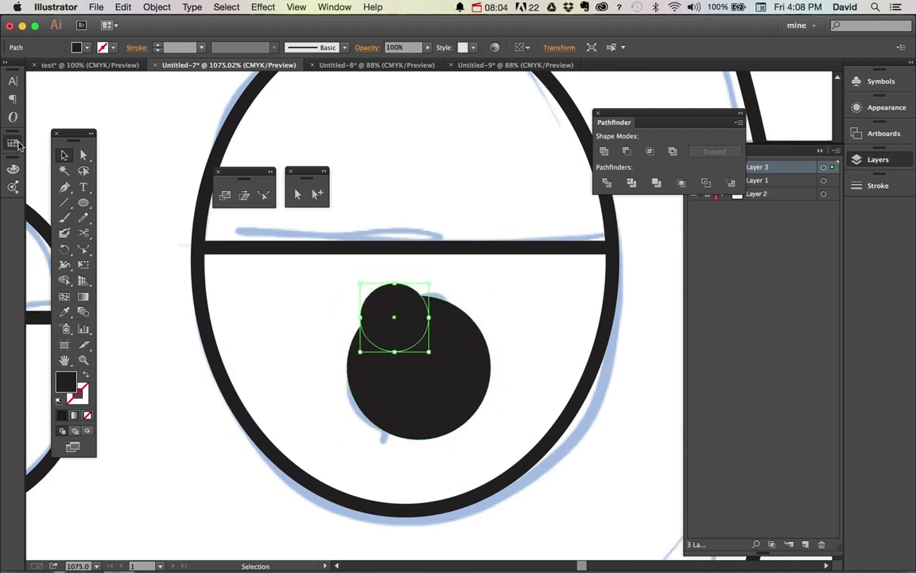
left_click(13, 143)
left_click(51, 170)
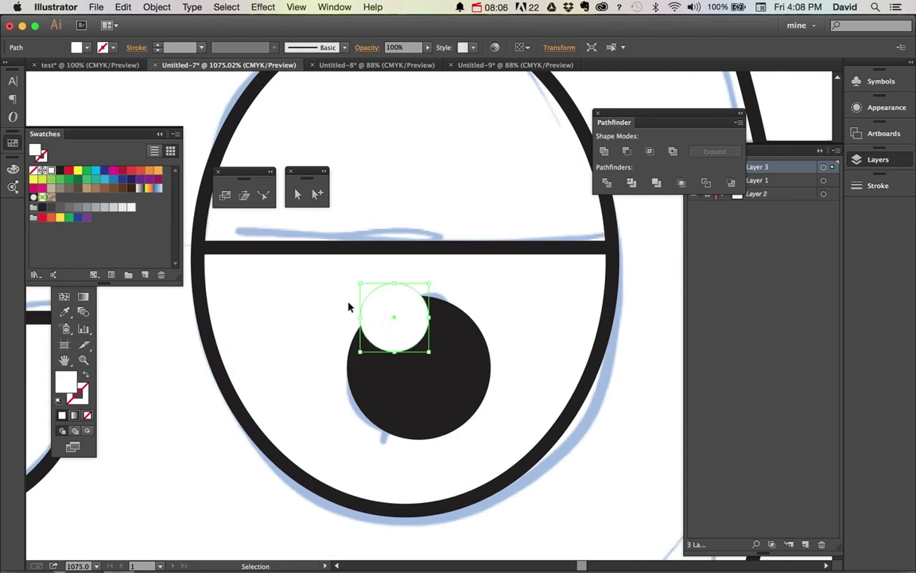
left_click_drag(409, 319, 460, 412)
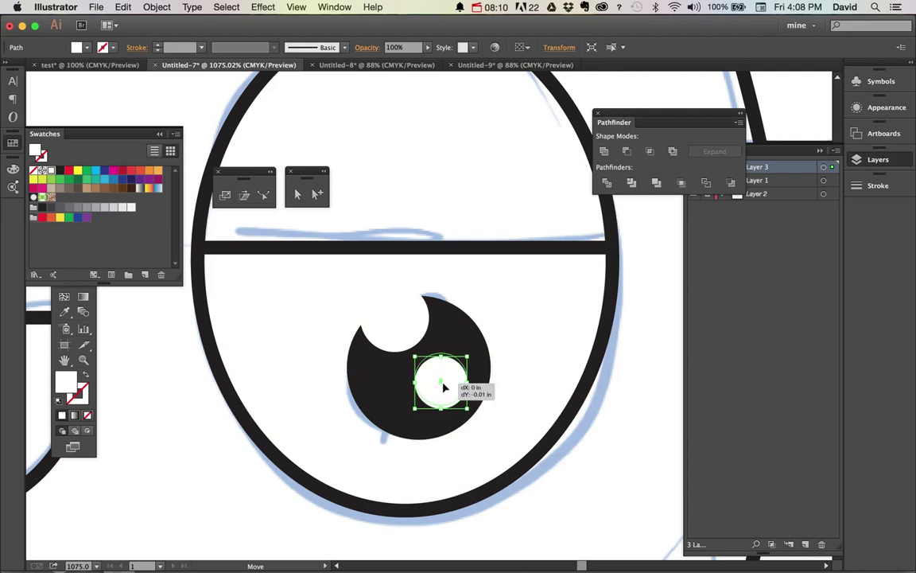
left_click(607, 494)
Copy the finished pupil into the left eye and scale it down to fit.
key("super+minus")
key("super+minus")
key("super+minus")
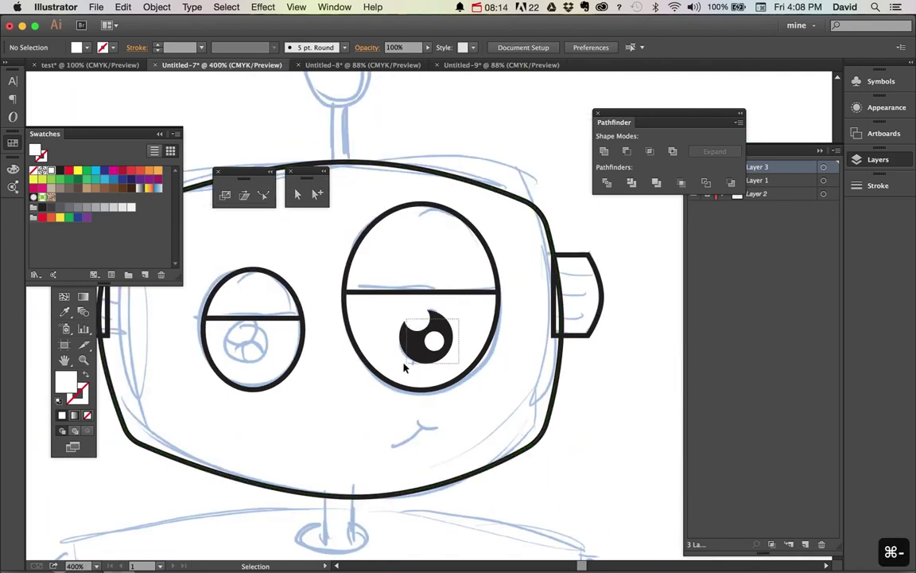
left_click(441, 350)
left_click_drag(441, 351, 268, 362)
left_click_drag(185, 289, 343, 436)
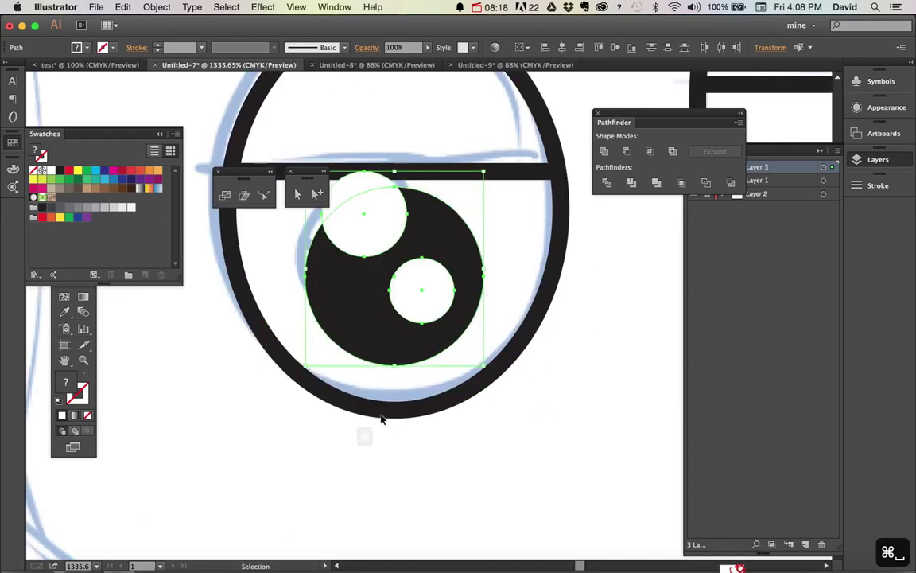
left_click_drag(483, 368, 458, 328)
left_click(474, 377)
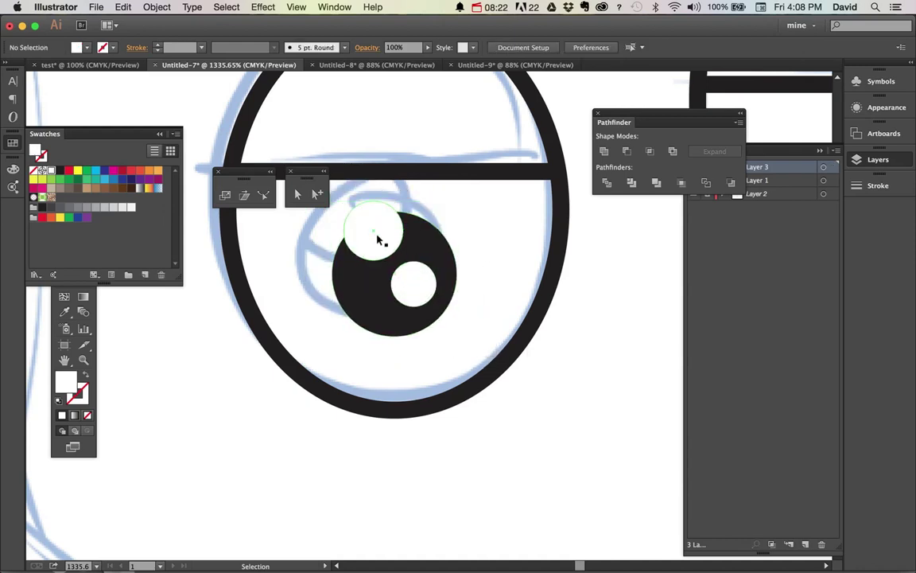
Rearrange the small pupil's white highlights to its top and lower-left edges.
left_click_drag(378, 239, 341, 288)
left_click_drag(436, 293, 429, 234)
left_click(554, 379)
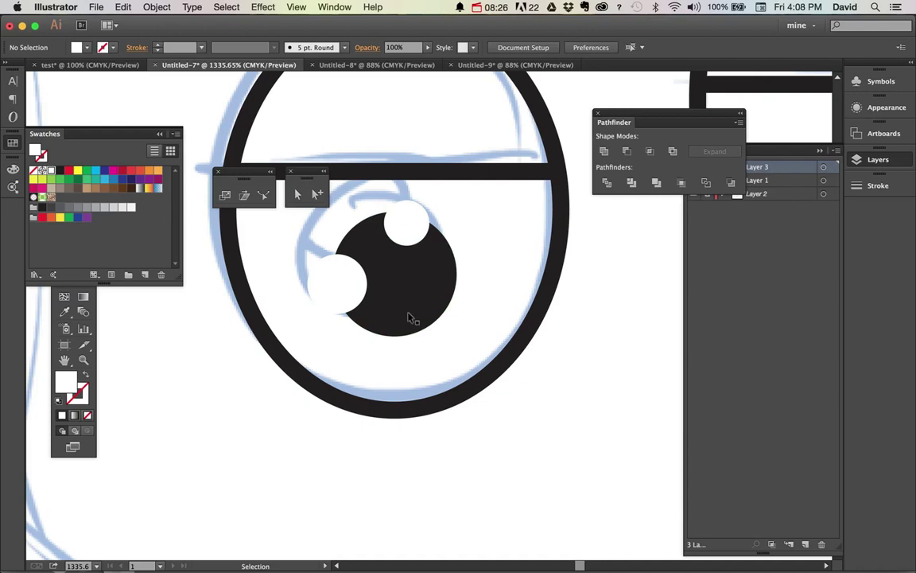
mouse_move(355, 298)
left_mouse_down()
mouse_move(380, 299)
mouse_move(360, 309)
left_mouse_up()
left_click(542, 430)
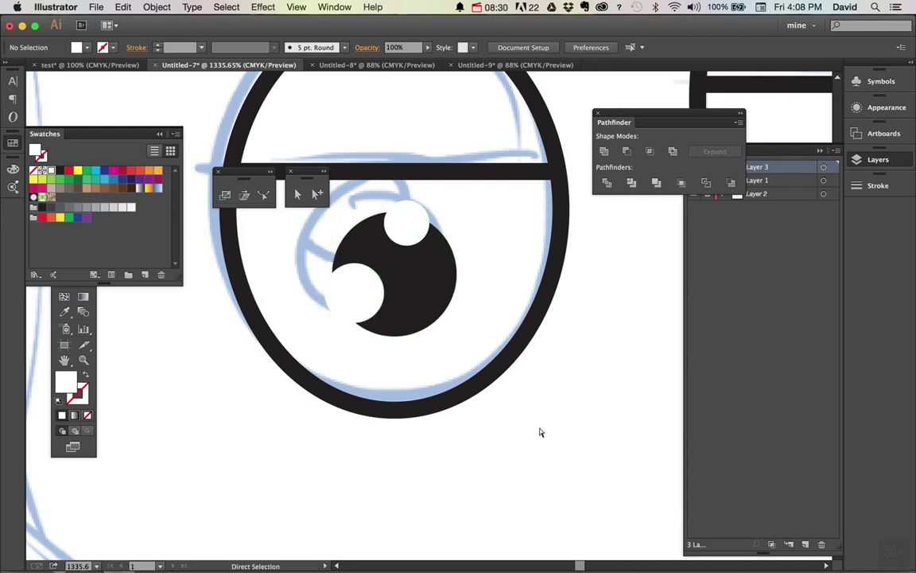
key("super+minus")
key("super+minus")
key("super+minus")
key("super+minus")
left_click_drag(540, 432, 491, 425)
Draw a black line along the mouth's upper stroke and bend it into a smile curve.
key("backslash")
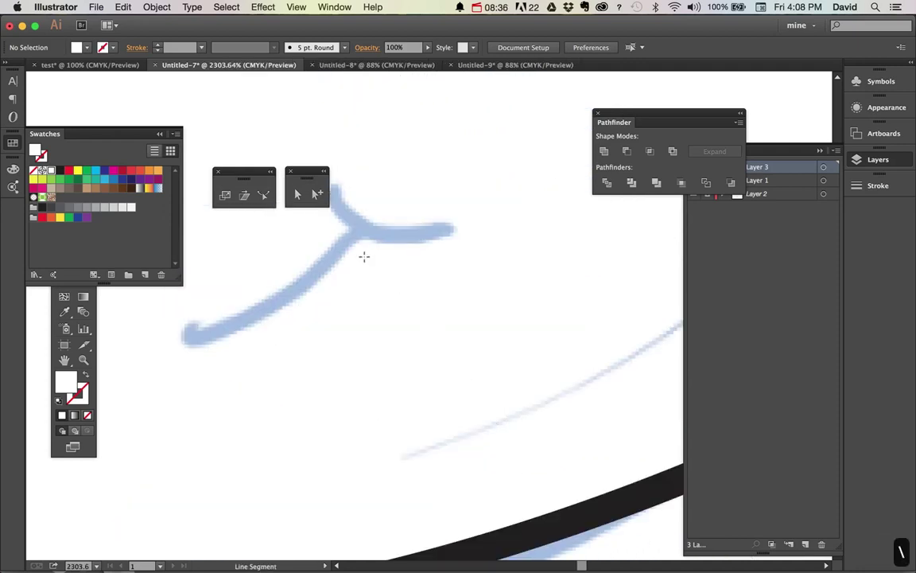
scroll(409, 345, "up", 3)
left_click_drag(370, 278, 491, 322)
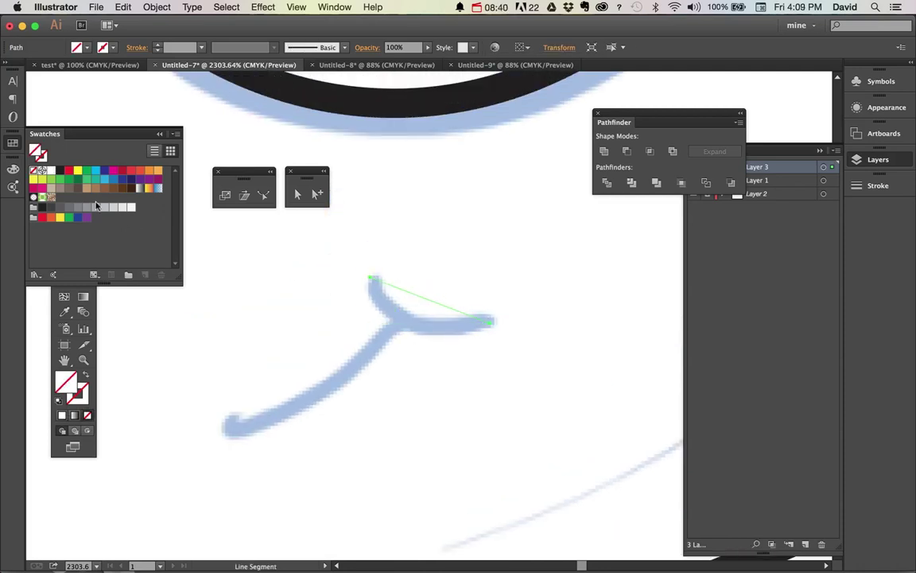
key("x")
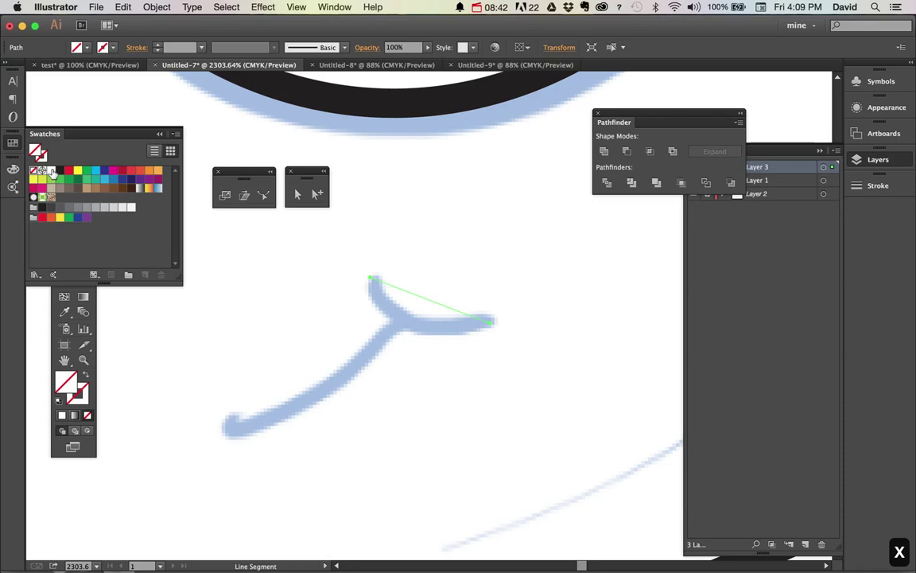
left_click(59, 172)
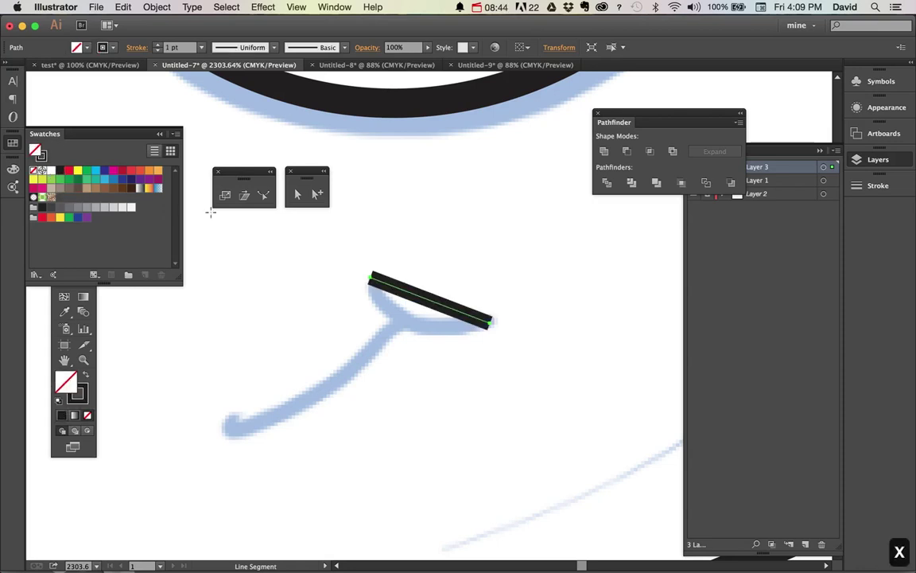
left_click(297, 195)
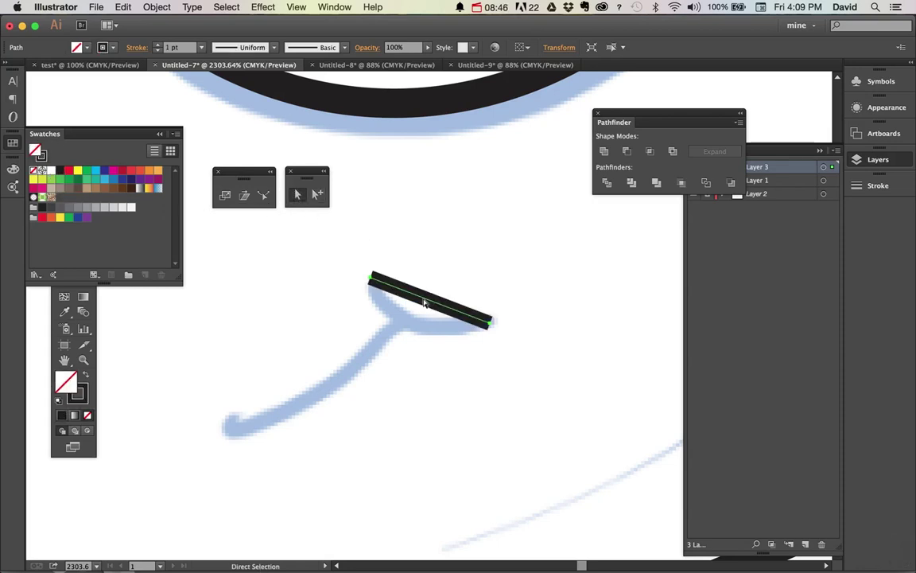
left_click(265, 200)
left_click_drag(426, 303, 404, 332)
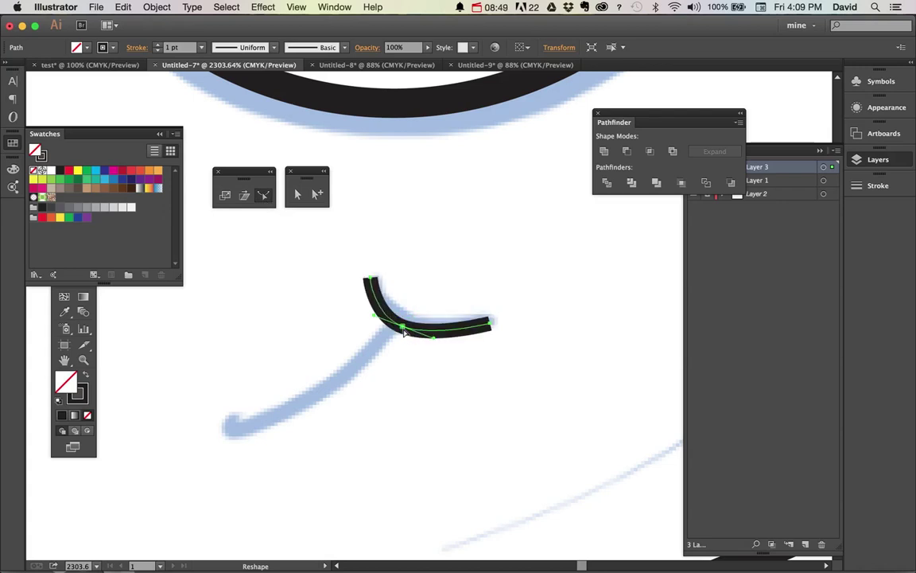
left_click(423, 395, "super")
Add the mouth's lower stroke with the Pen tool, curve it with Reshape, and fit the artboard.
key("p")
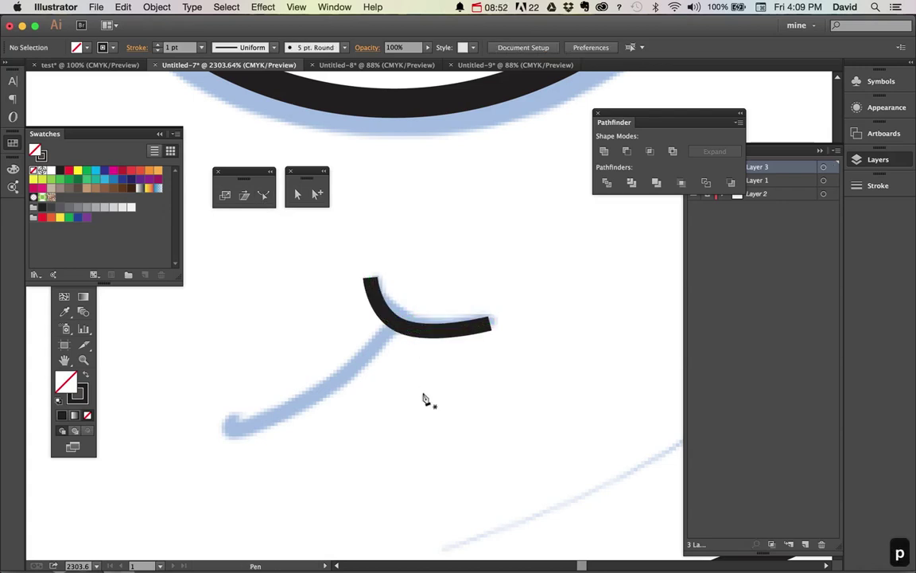
left_click(394, 324)
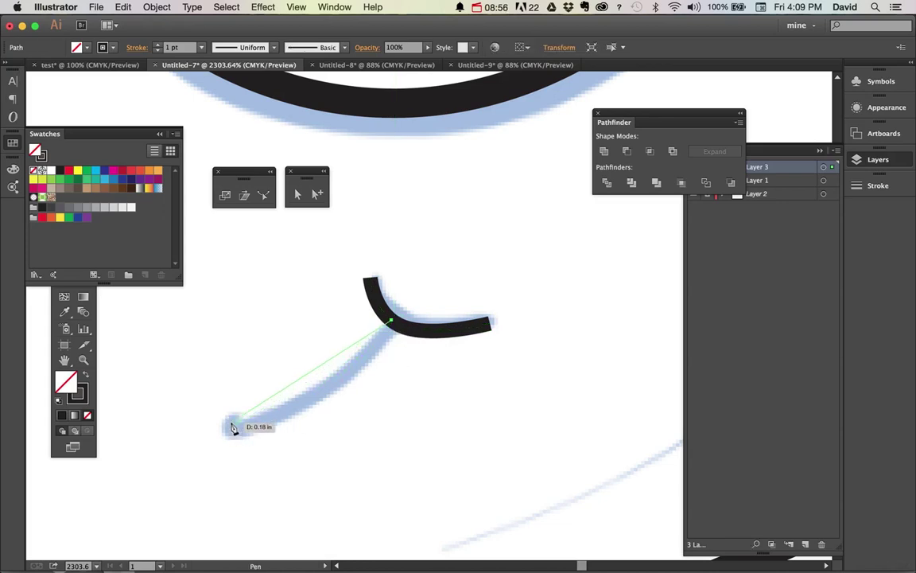
left_click(246, 430)
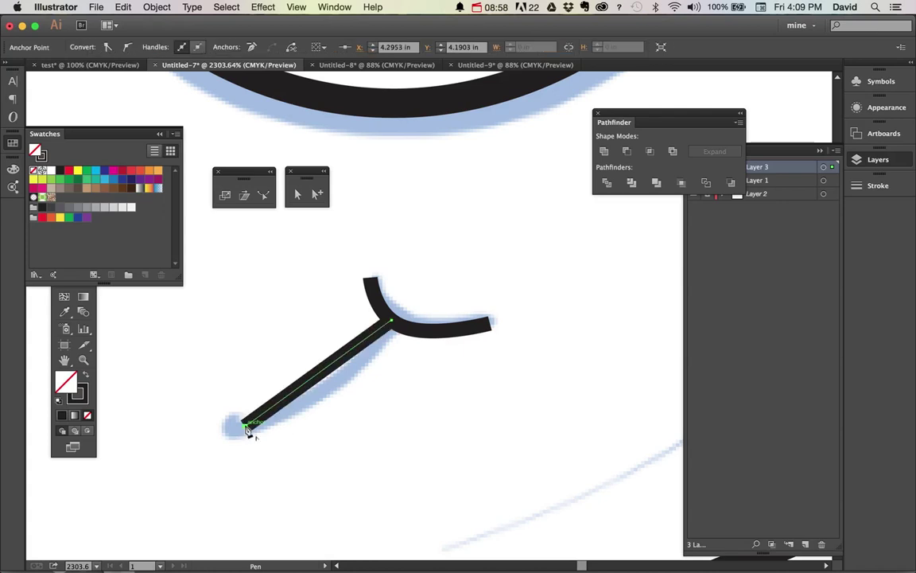
left_click(264, 195)
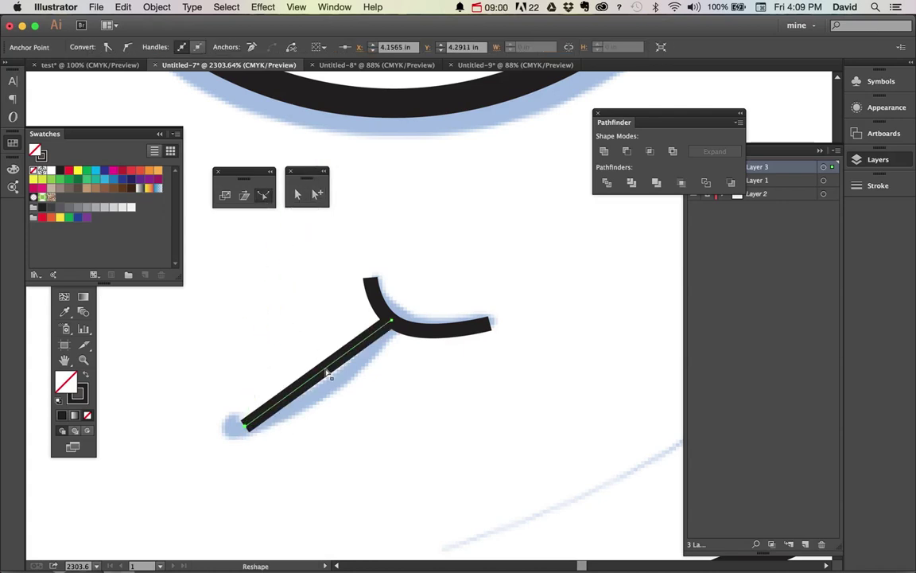
left_click_drag(328, 373, 326, 395)
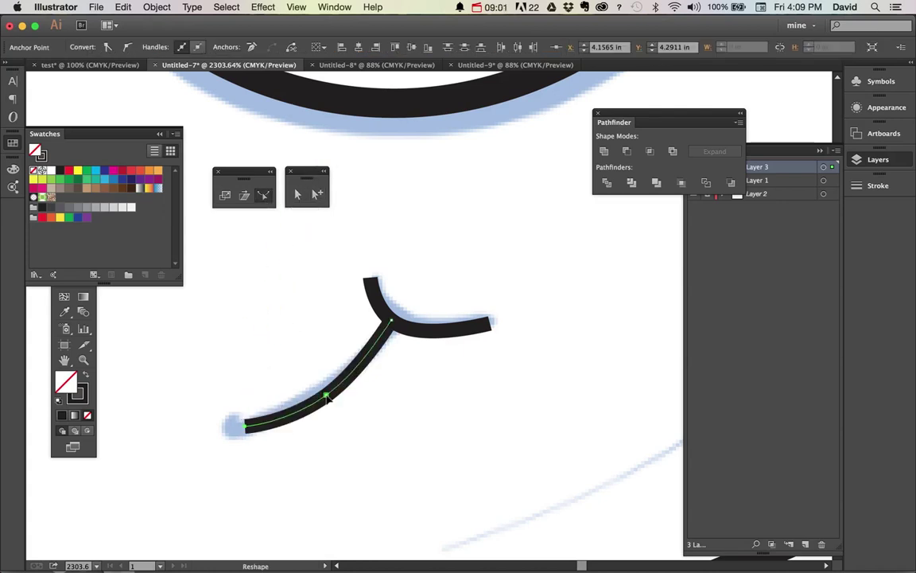
left_click(369, 432)
key("a")
key("super+0")
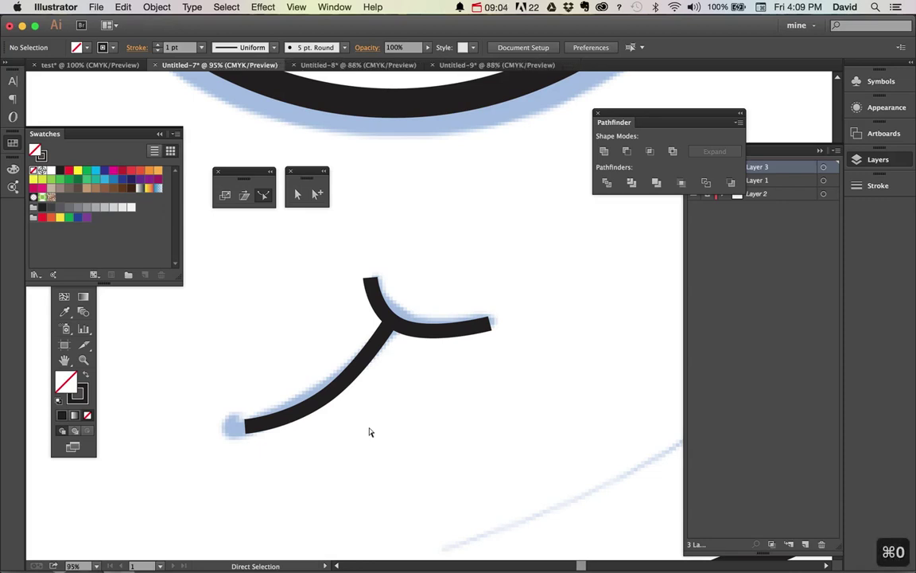
right_click(470, 432)
key("Escape")
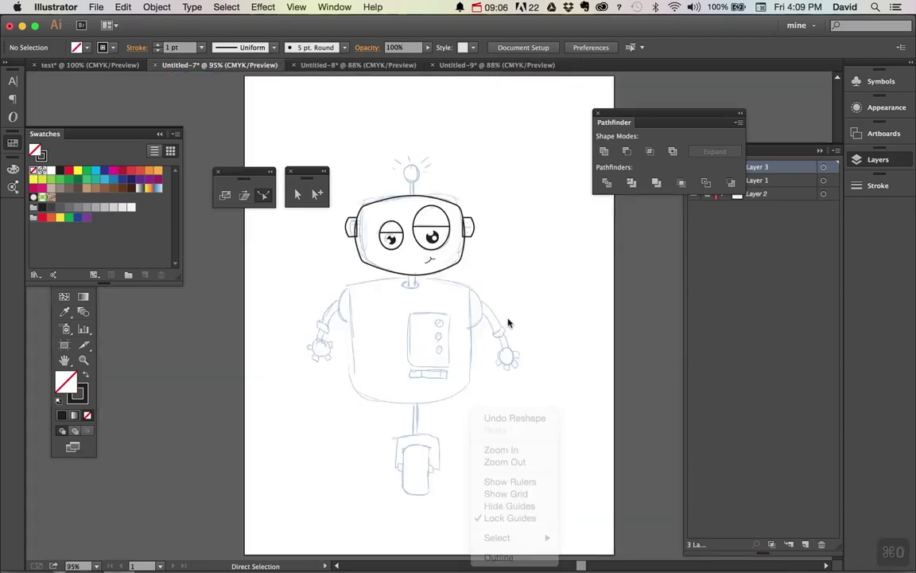
Draw a circle with a 2 pt outline over the antenna ball sketch.
key("super+space")
left_click_drag(314, 137, 517, 293)
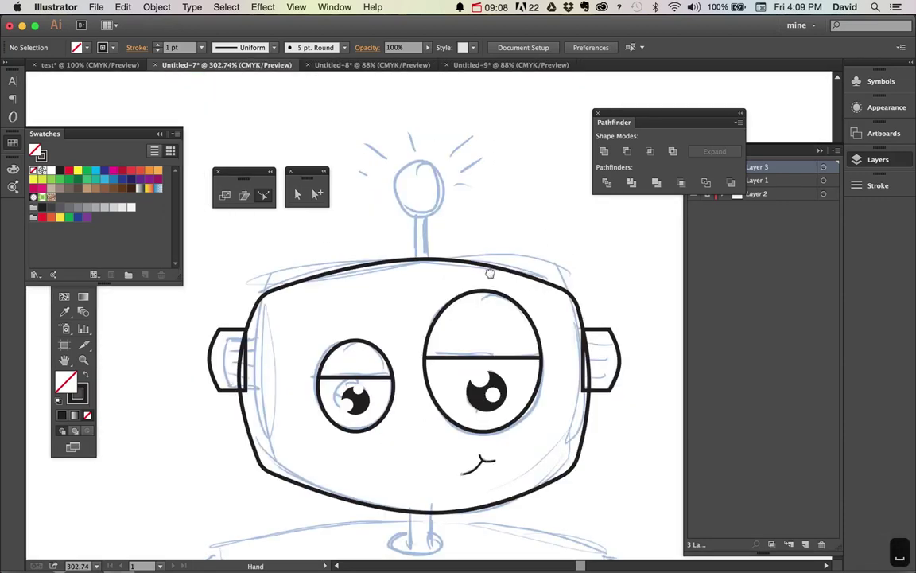
left_click_drag(489, 206, 489, 397)
key("l")
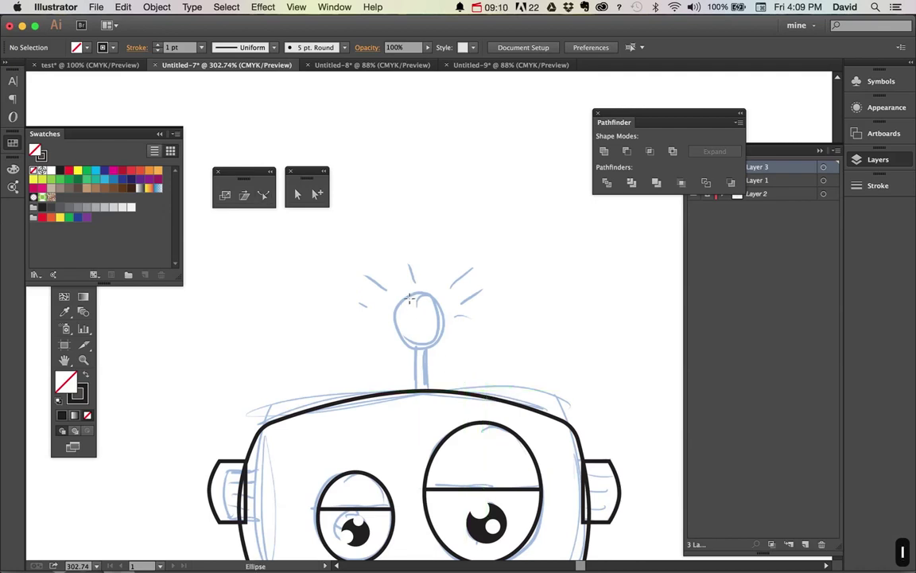
left_click_drag(422, 319, 425, 346)
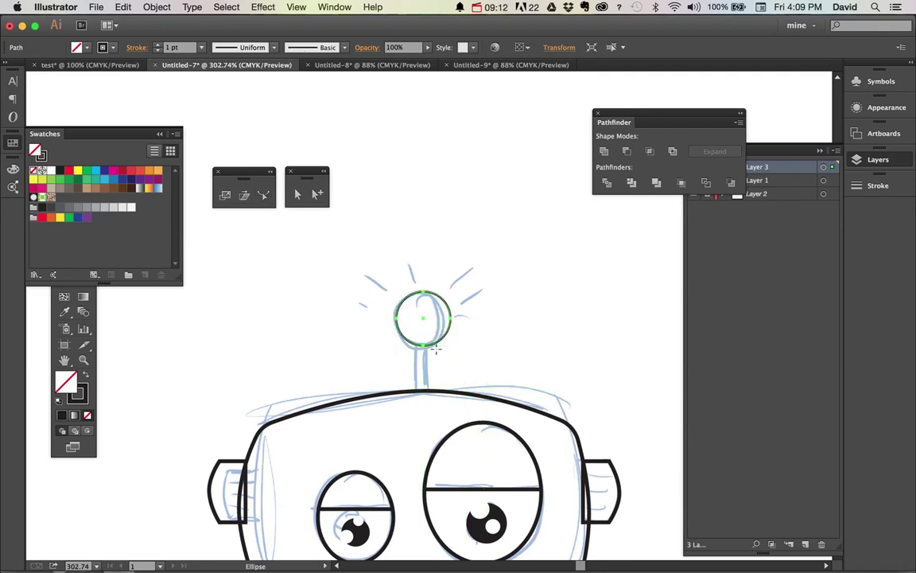
left_click(155, 45)
key("v")
left_click(264, 241)
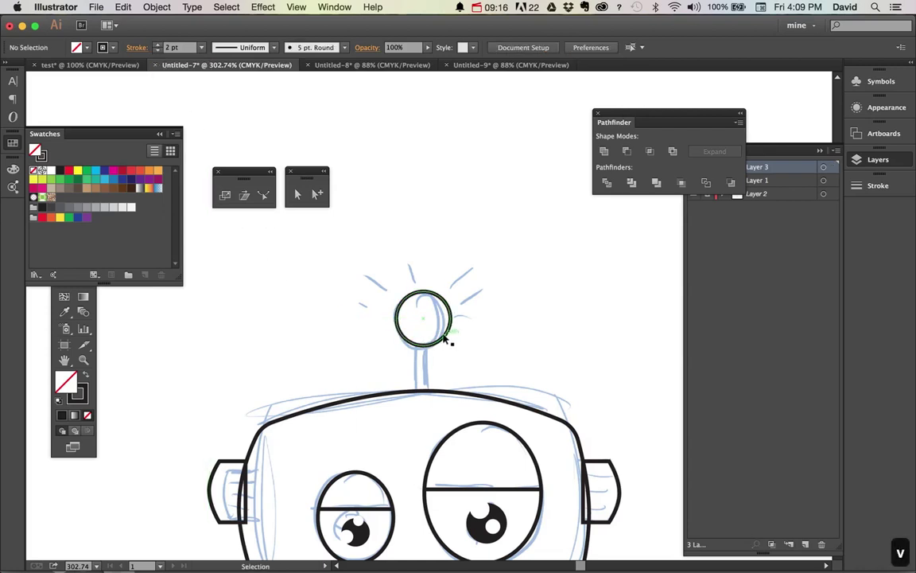
Line the antenna ball up above the rectangular stem and zoom out to the whole head.
left_click_drag(447, 337, 430, 400)
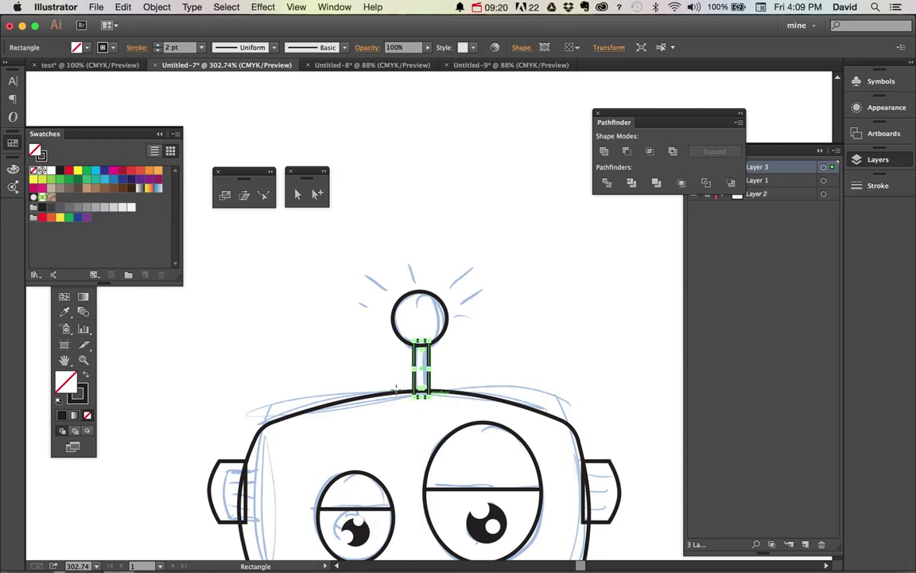
key("v")
left_click(307, 372)
key("super+minus")
key("super+minus")
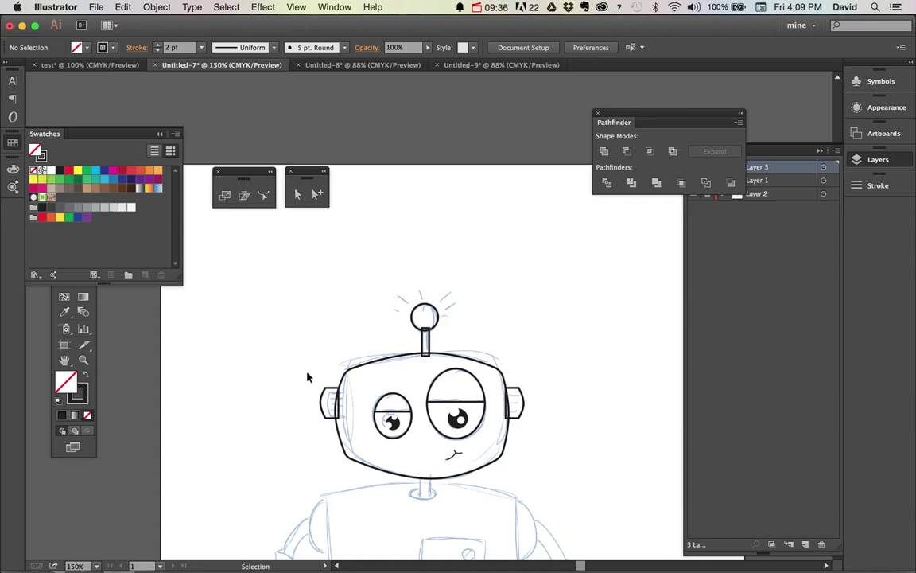
Fill the head with gray and send it behind the eyes.
left_click(500, 369)
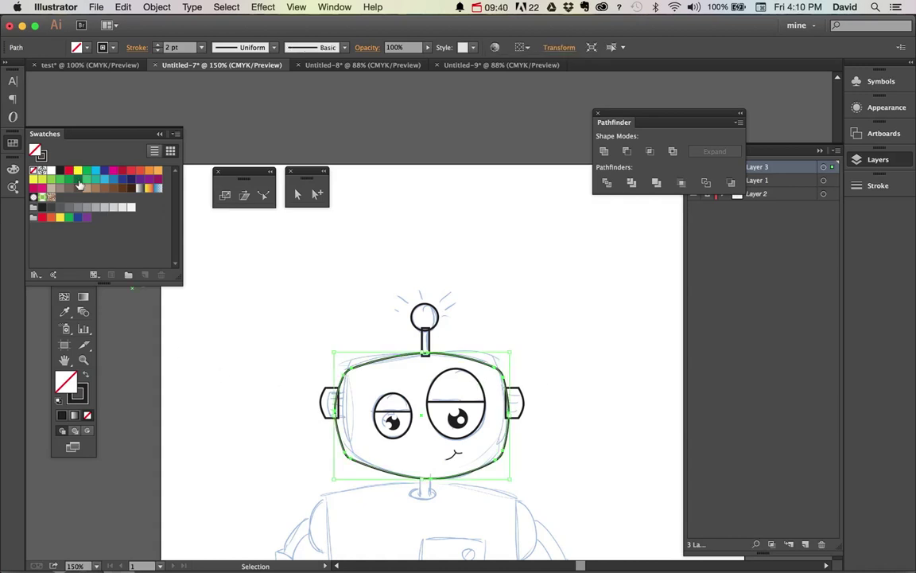
left_click(70, 208)
key("super+shift+bracketleft")
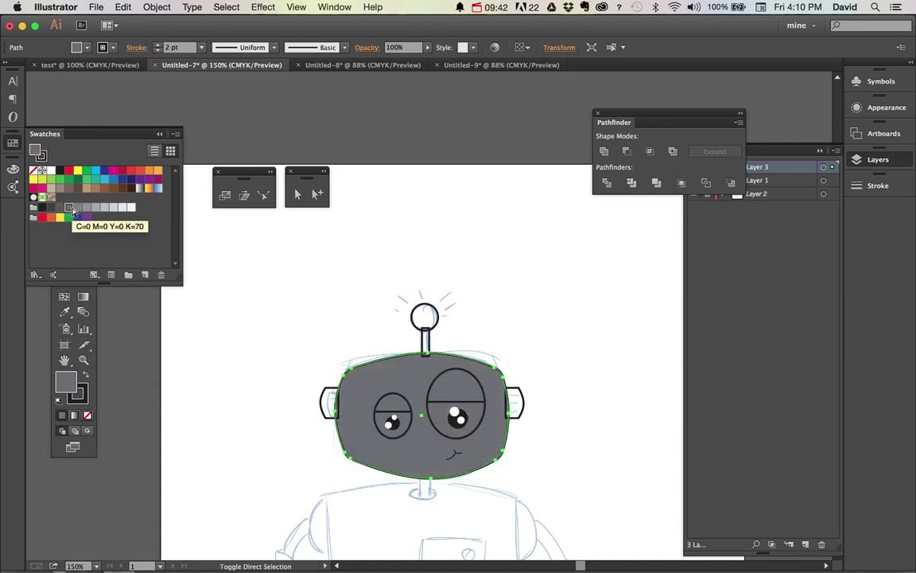
Fill both side ears with red and send them behind the head.
left_click(322, 402)
left_click_drag(530, 374, 521, 423)
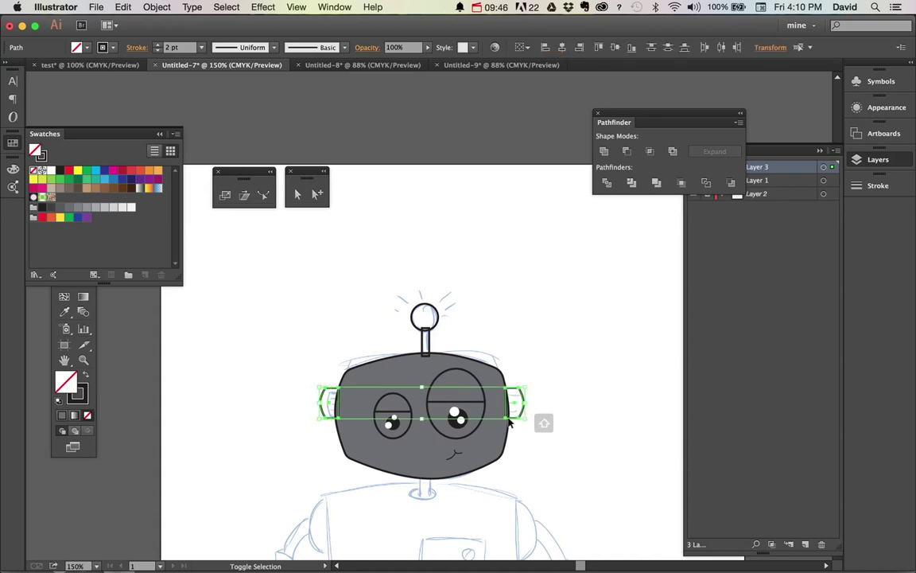
left_click(117, 172)
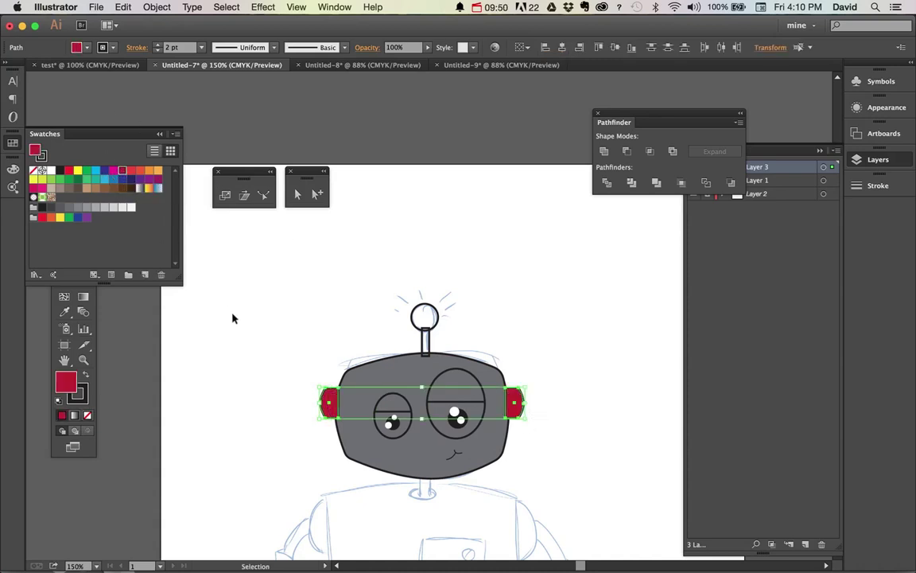
key("super+h")
key("super+h")
key("super+shift+bracketleft")
left_click(575, 411)
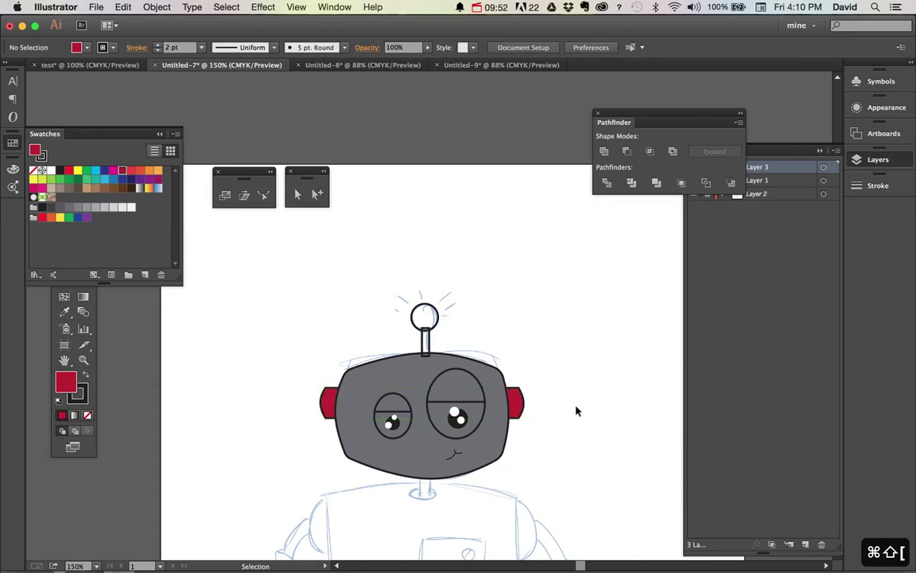
Close the Pathfinder panel, hide the pencil sketch layer, and zoom in on the head.
left_click(599, 114)
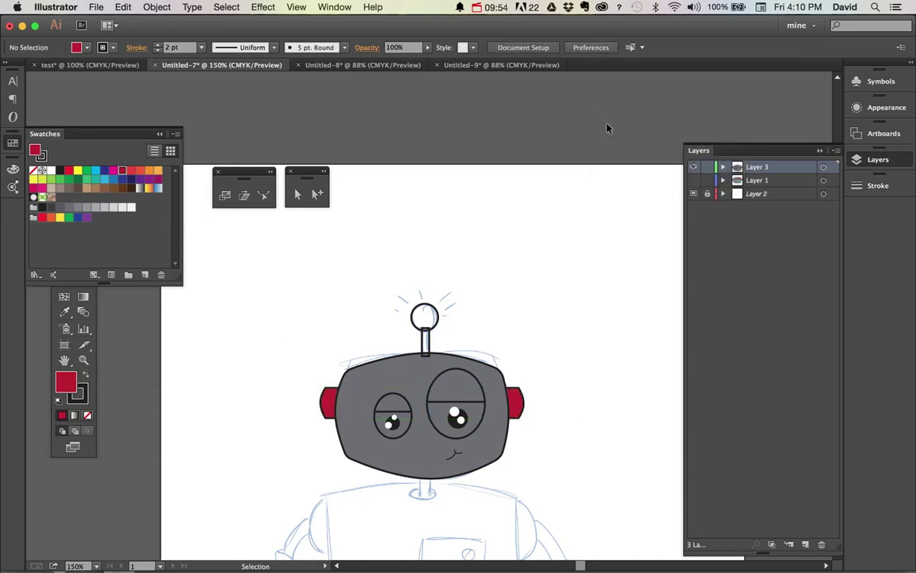
left_click(694, 193)
key("super+space")
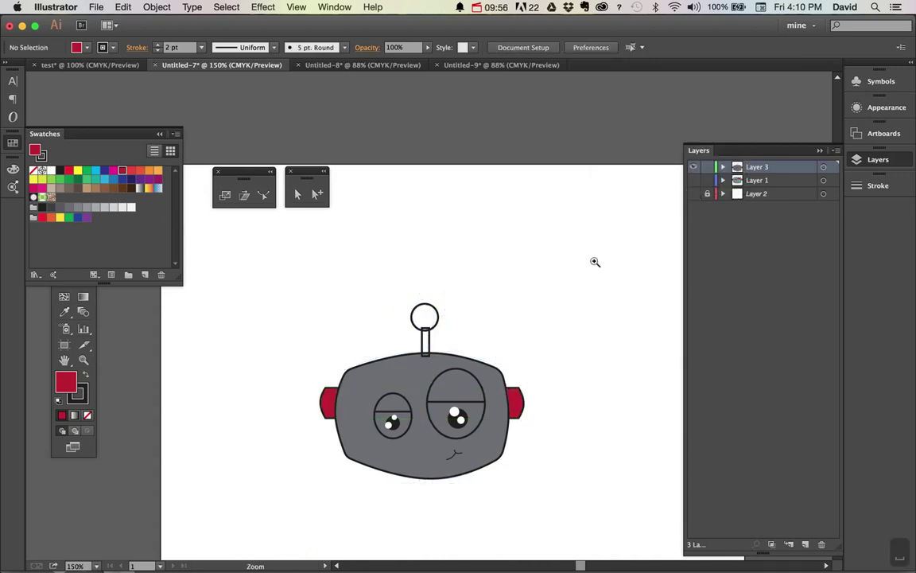
left_click_drag(595, 247, 296, 492)
left_click_drag(384, 485, 409, 456)
Select the gray head and both red ears and lock them with Cmd+2.
left_click(609, 334)
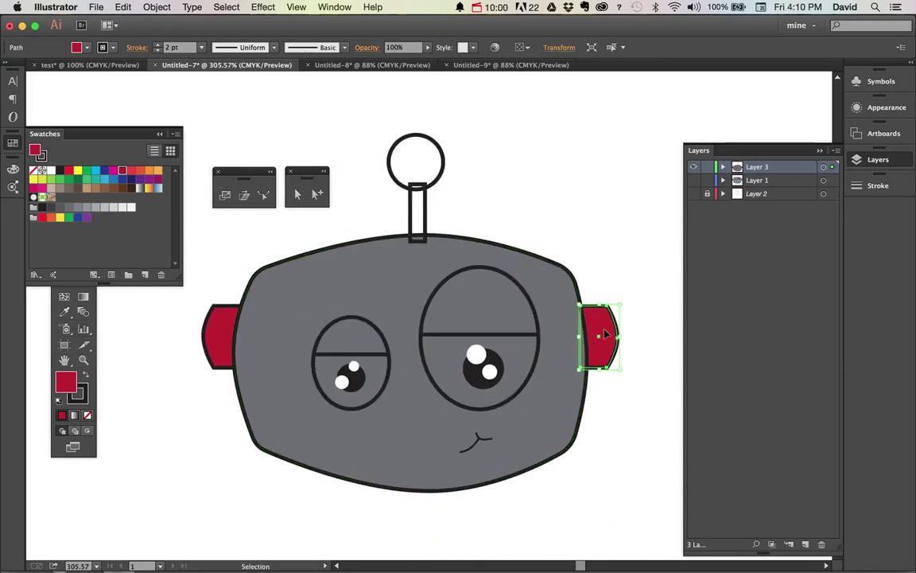
left_click(346, 340, "shift")
left_click(556, 334, "shift")
left_click_drag(633, 268, 574, 342)
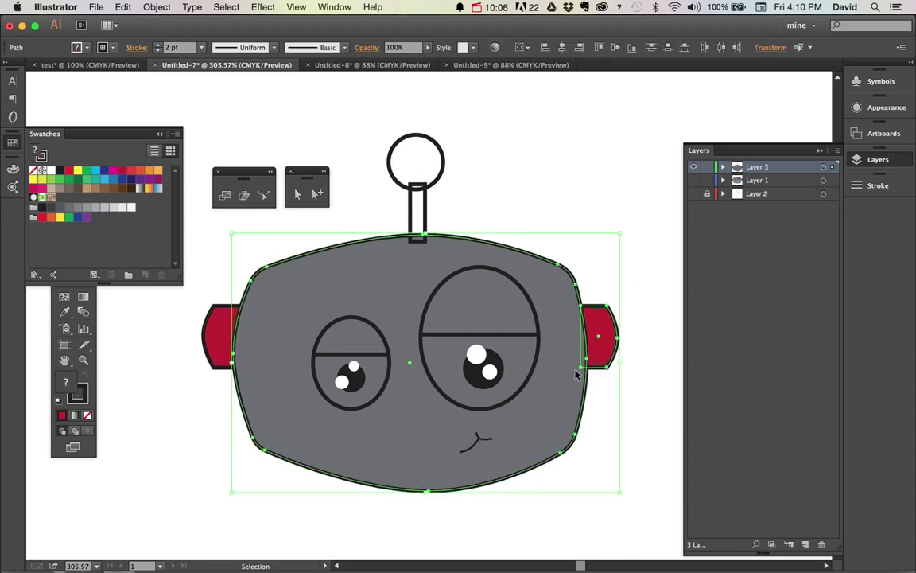
left_click(220, 326, "shift")
key("a")
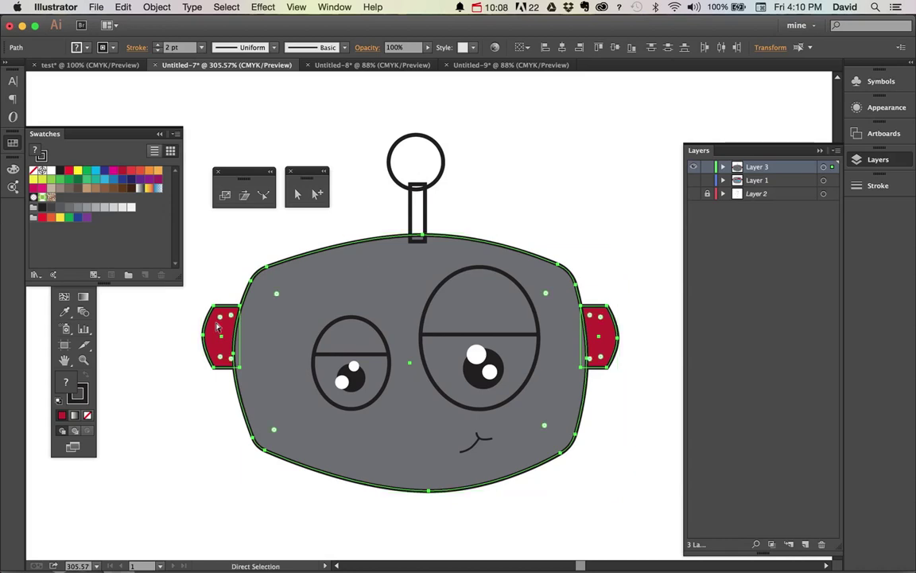
key("v")
key("super+2")
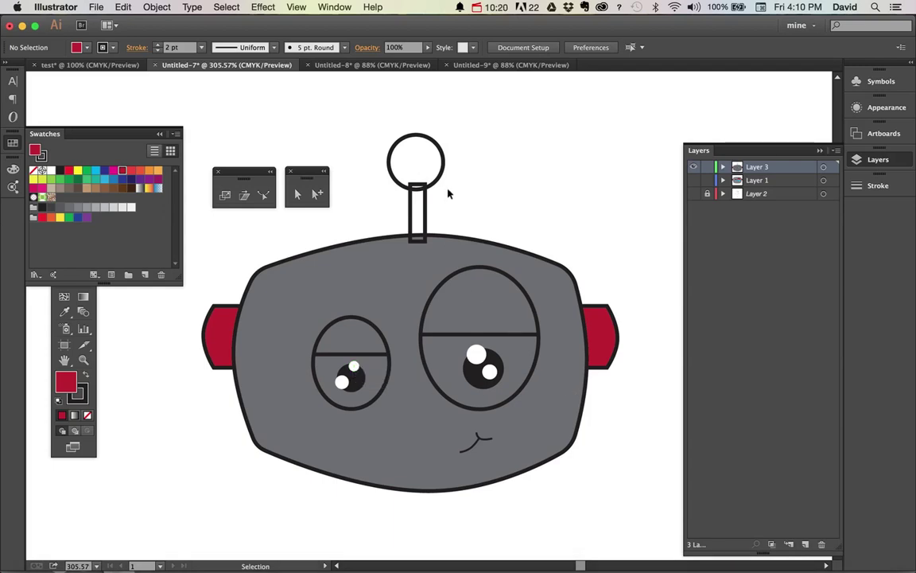
Fill the antenna ball with the crimson red swatch.
left_click(415, 156)
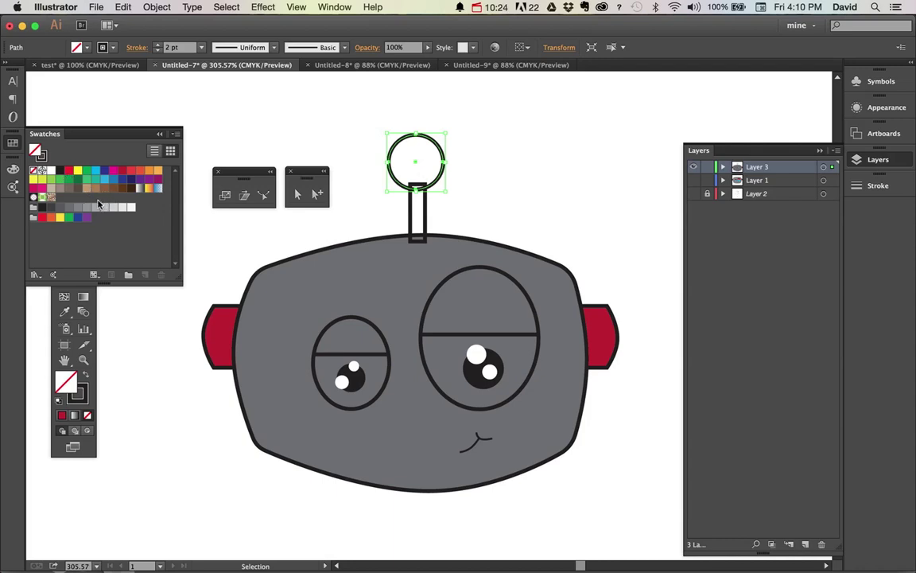
left_click(122, 171)
left_click(389, 215)
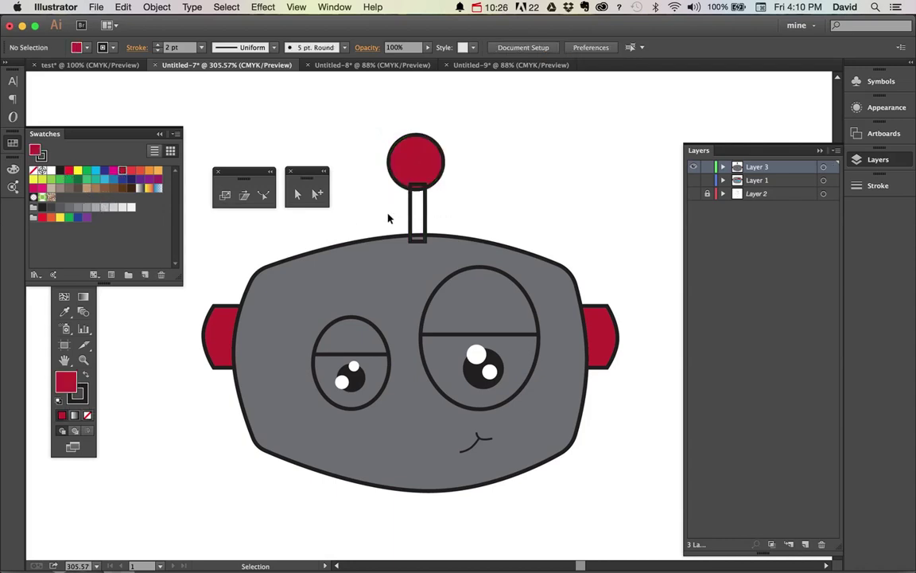
Fill the antenna stem with K=80 dark gray and send it to the back behind the head.
left_click(417, 211)
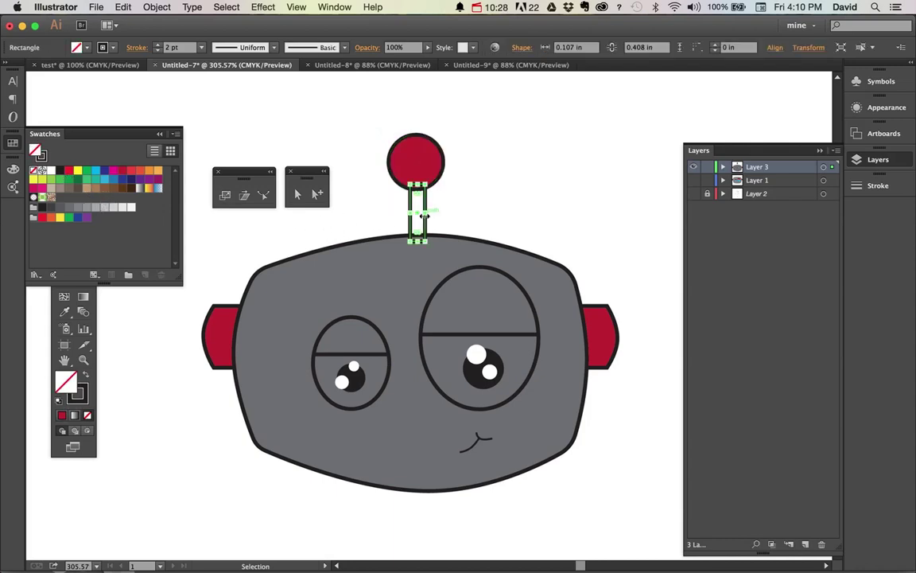
left_click(63, 209)
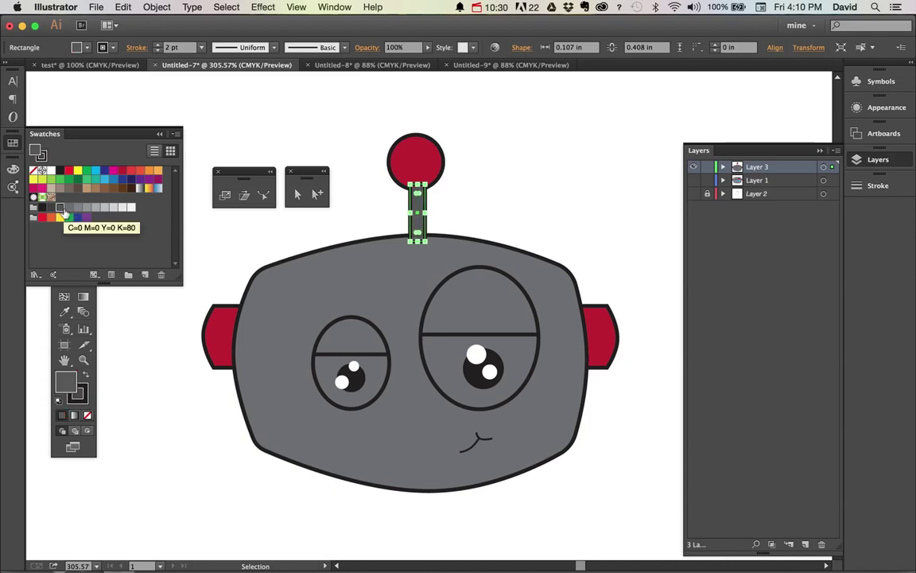
key("super+shift+bracketleft")
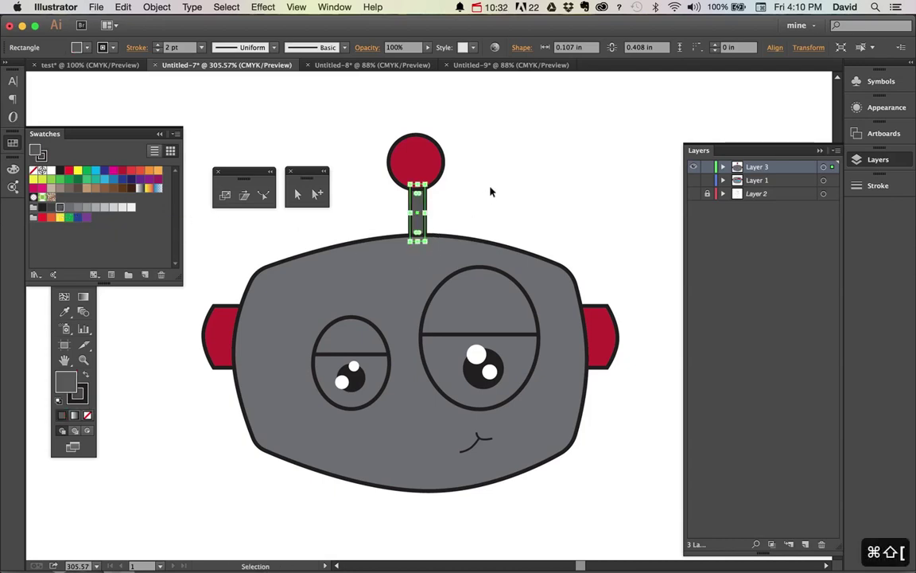
left_click(446, 211)
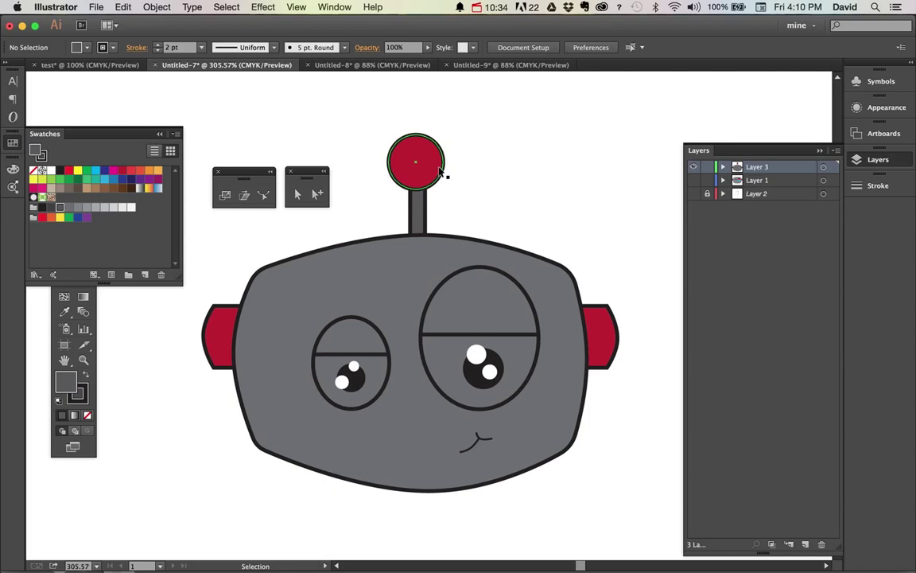